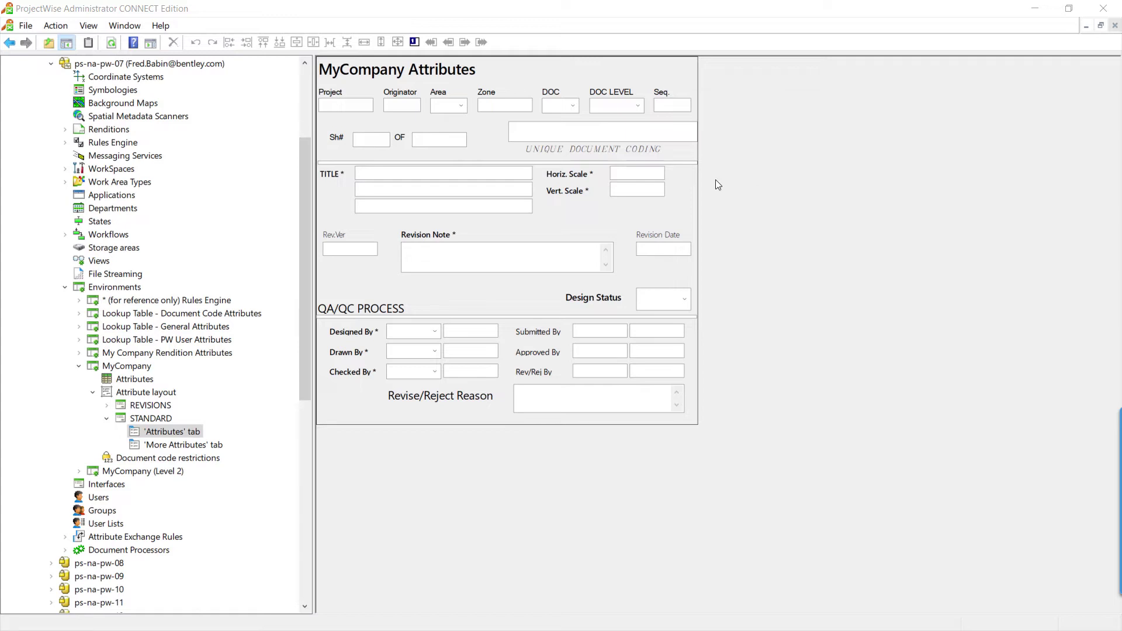
# Make the Project field default to the system variable for ISO19650 Projects.Project Number ($PROJECT#PROJECT_ProjectNo$).
pyautogui.doubleClick(346, 106)
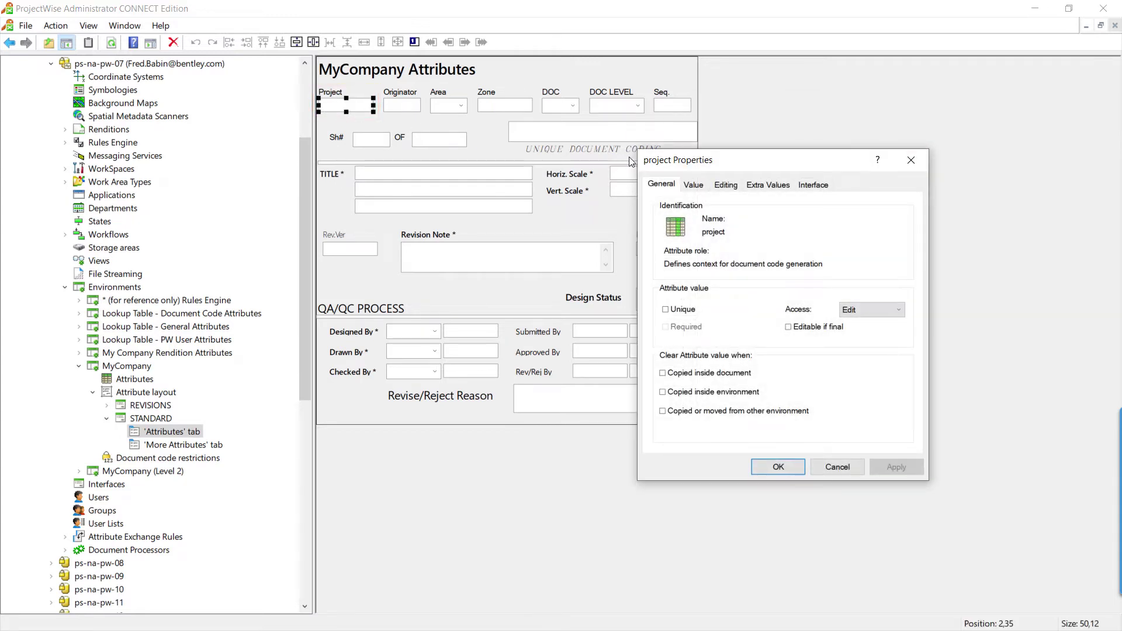
pyautogui.moveTo(692, 161); pyautogui.dragTo(496, 124)
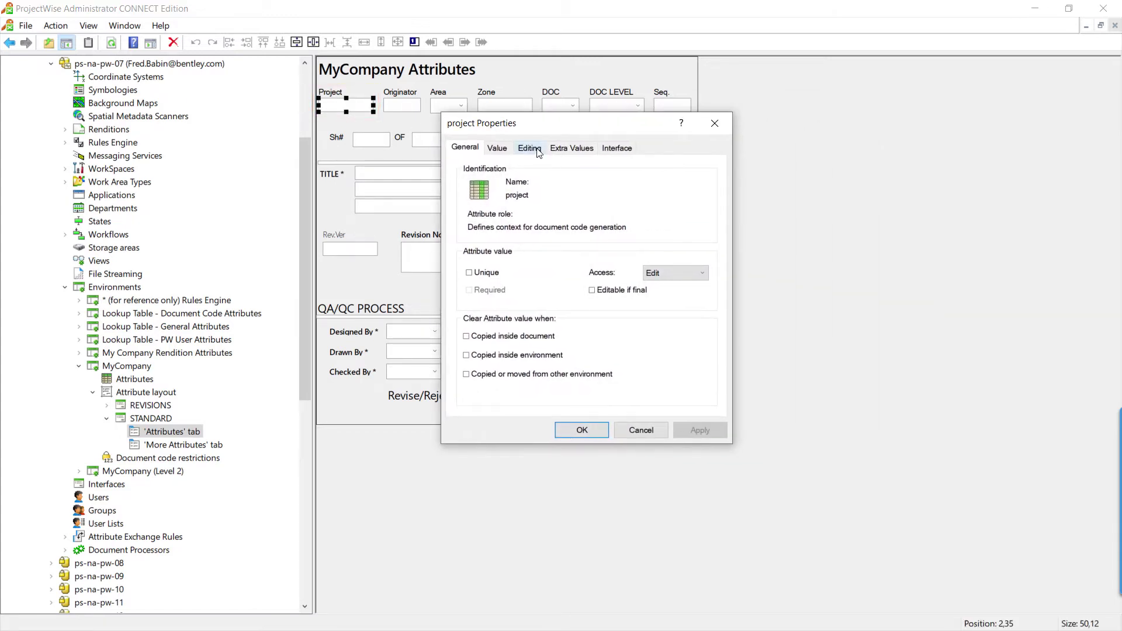
pyautogui.click(497, 148)
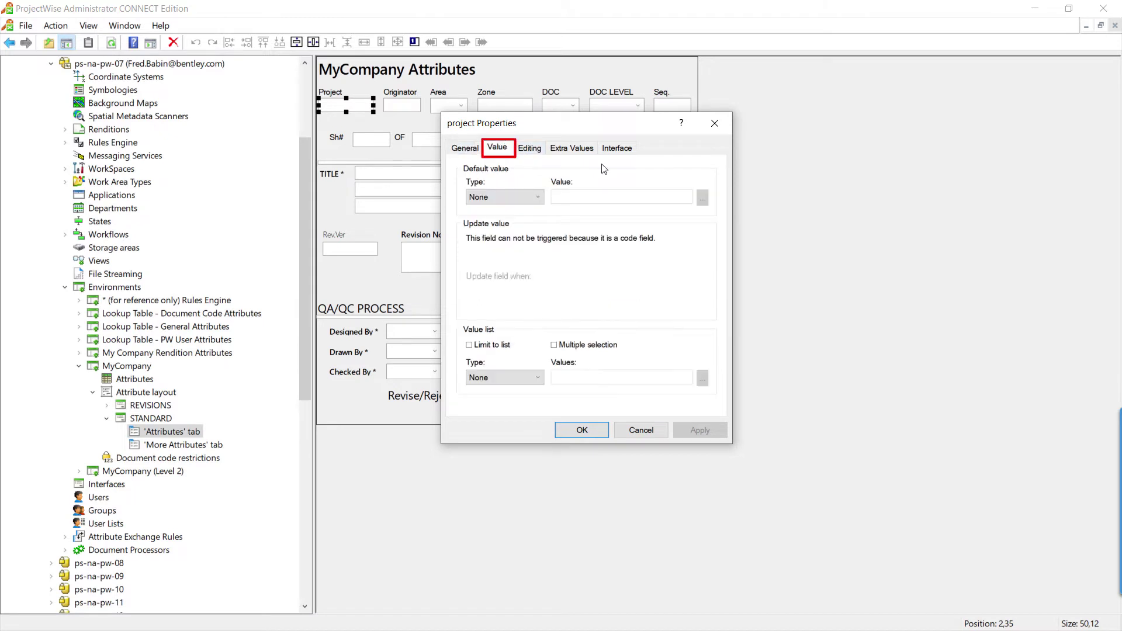
pyautogui.click(526, 200)
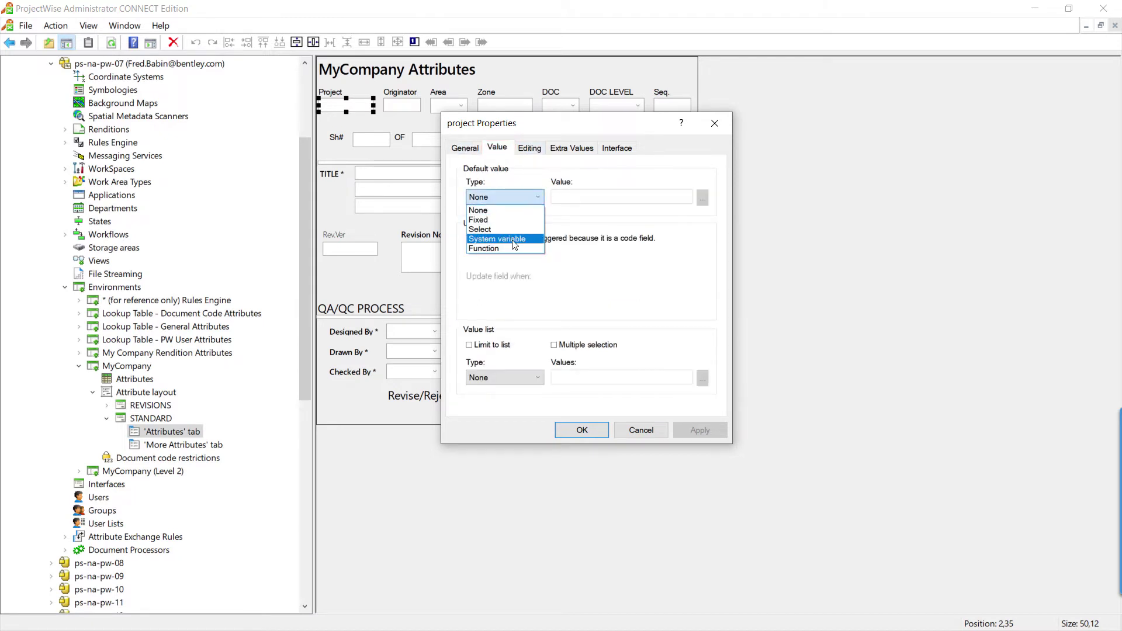
pyautogui.click(513, 240)
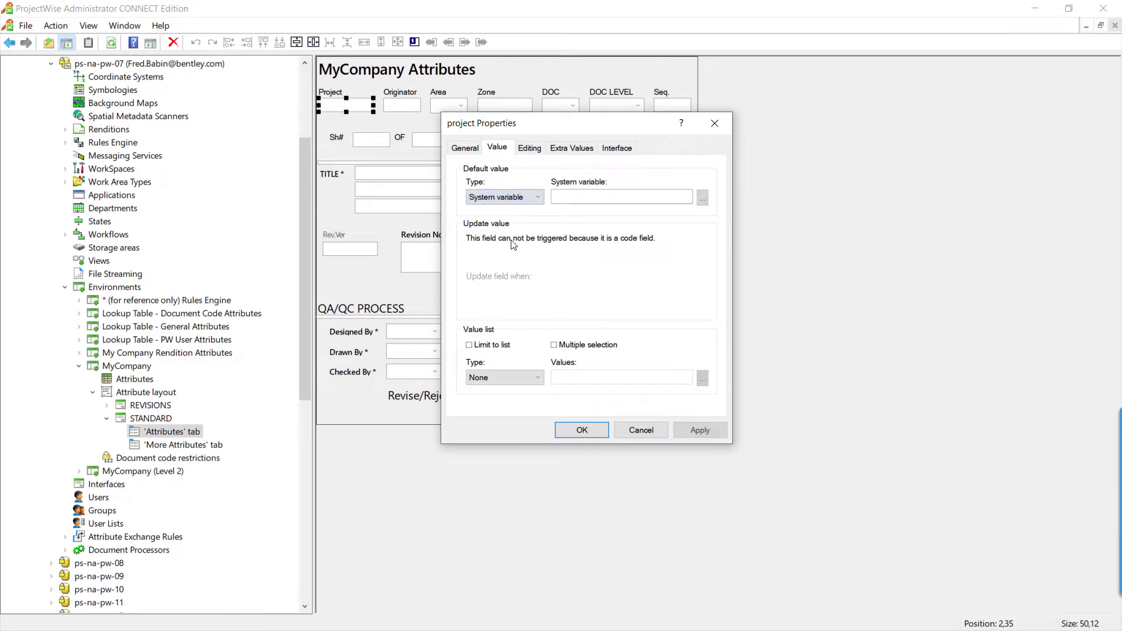
pyautogui.click(702, 197)
pyautogui.click(558, 192)
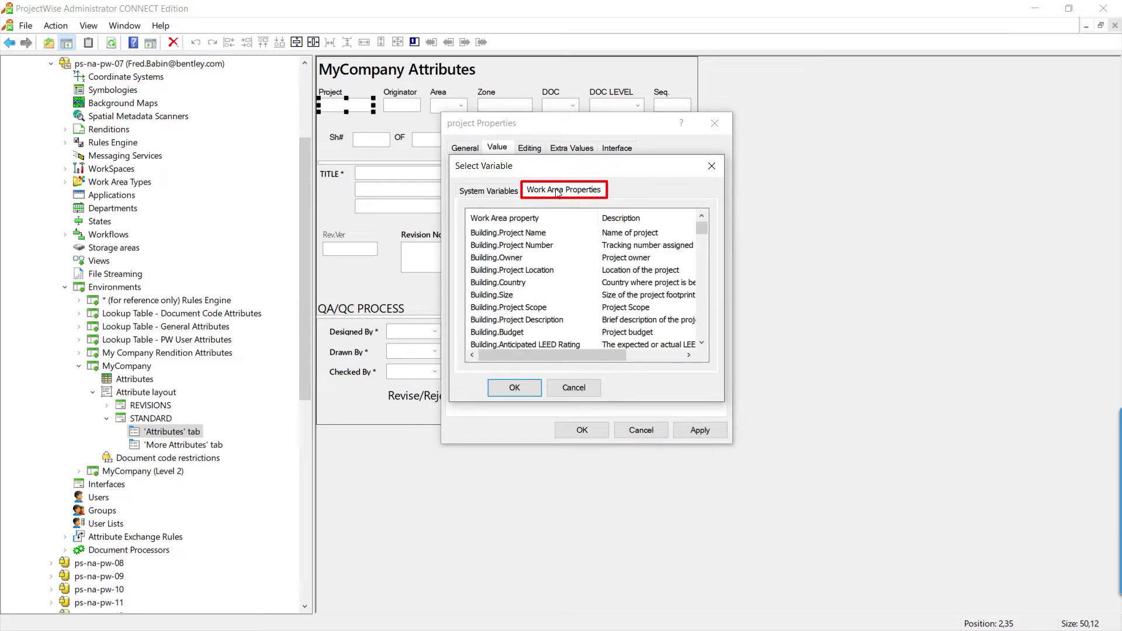
pyautogui.moveTo(701, 228); pyautogui.dragTo(702, 342)
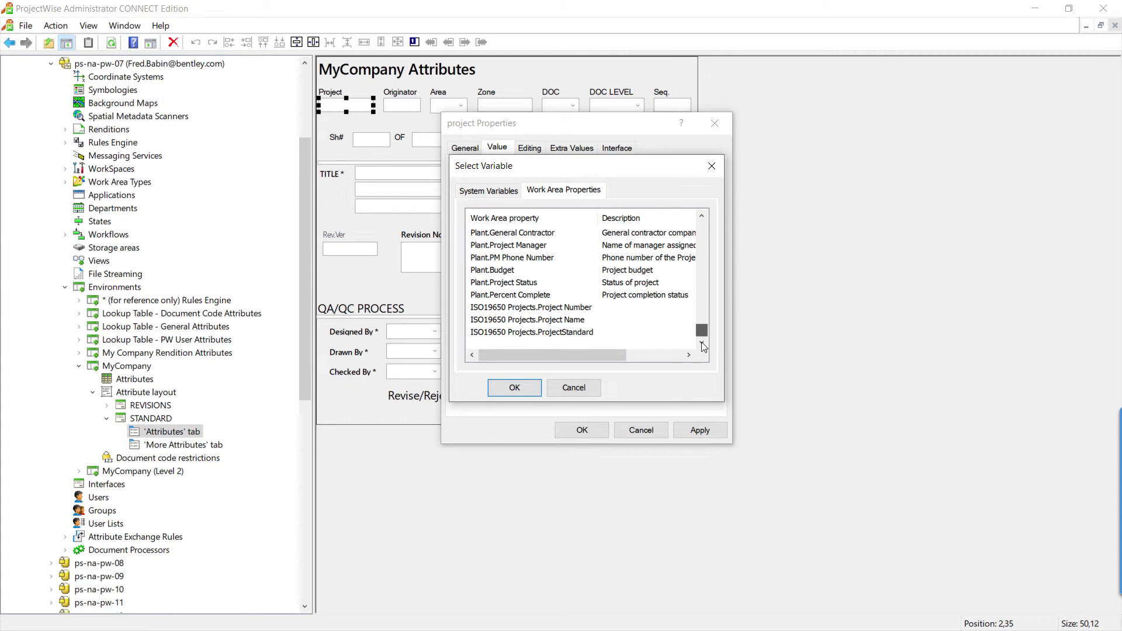
pyautogui.click(541, 309)
pyautogui.scroll(1, 571, 303)
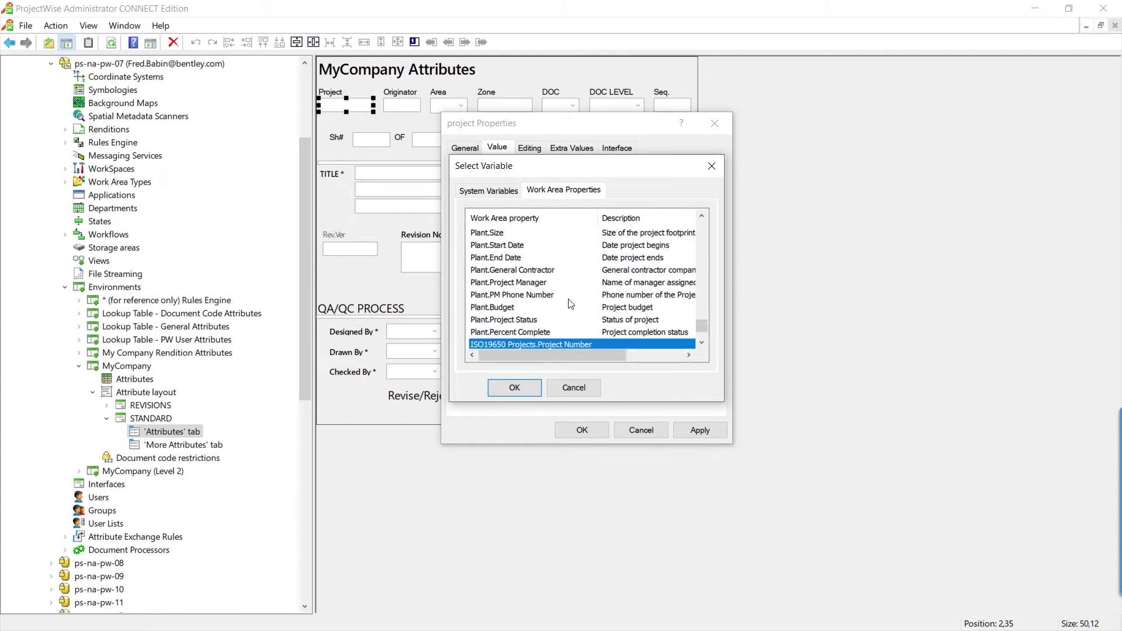
pyautogui.scroll(-1, 571, 303)
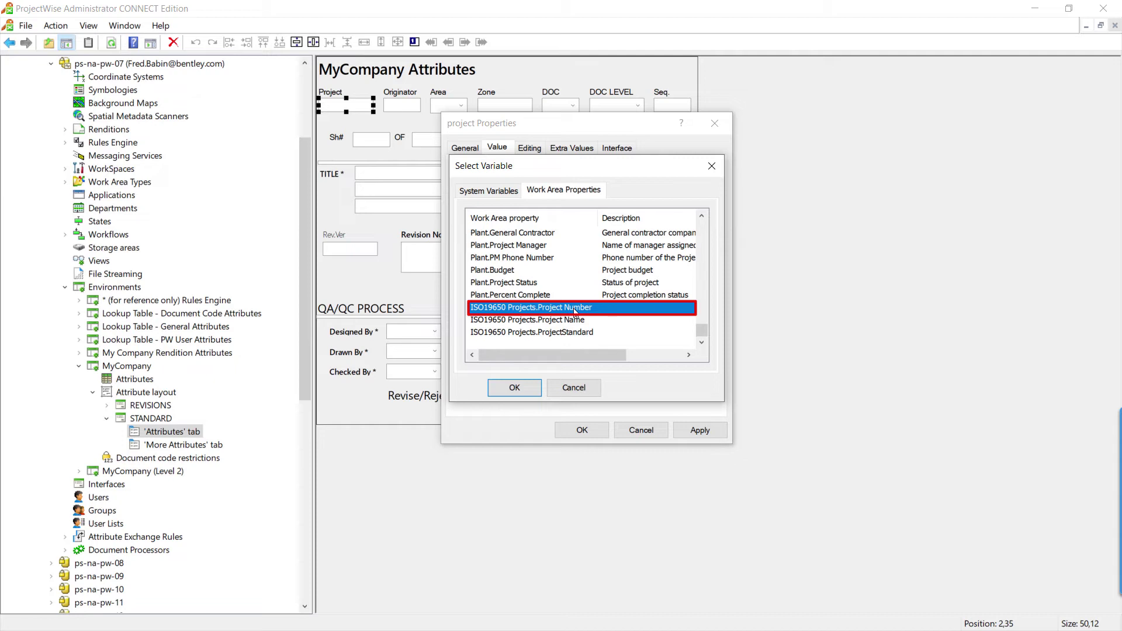
pyautogui.click(515, 388)
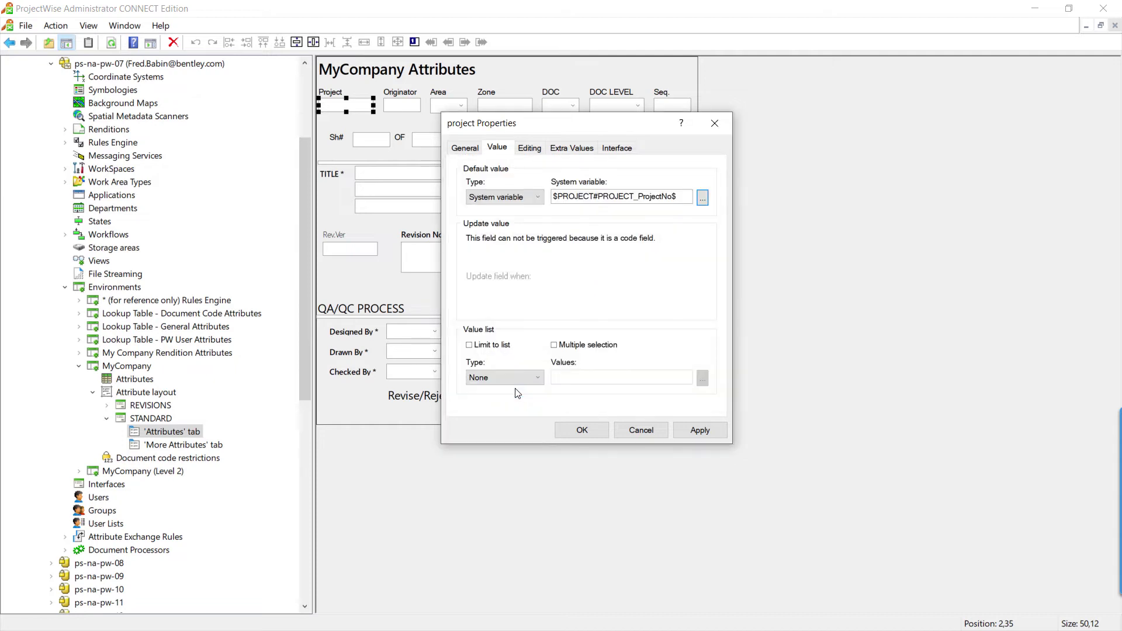
pyautogui.click(699, 429)
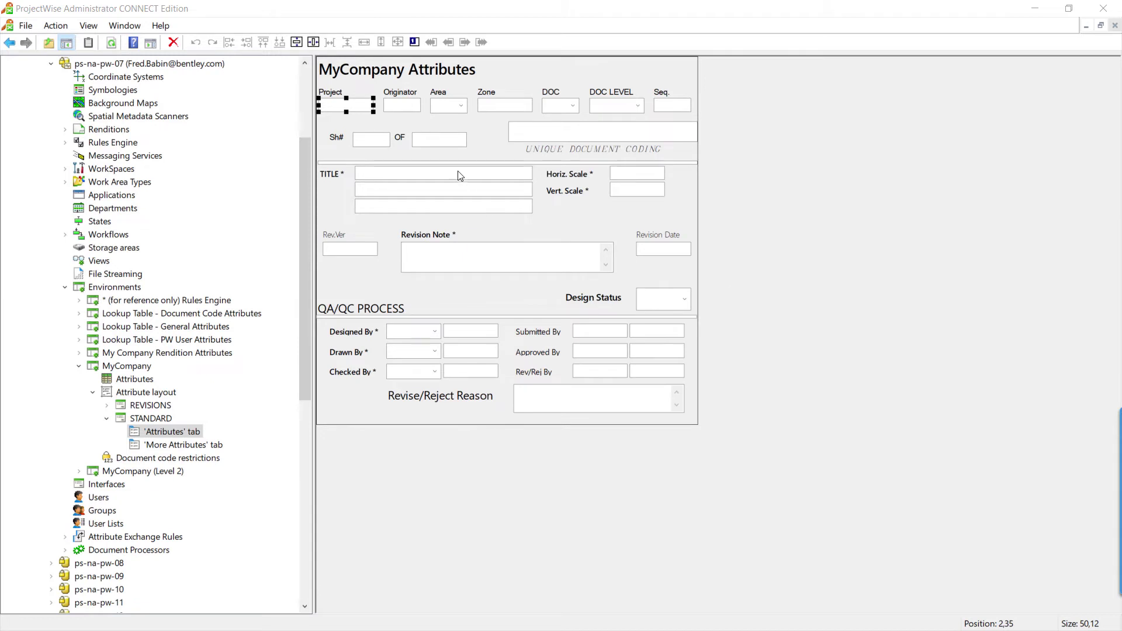
# Set Originator's default to a Select query of pw_originator_code from lkp_user_attributes matching $USER.NAME$.
pyautogui.doubleClick(402, 111)
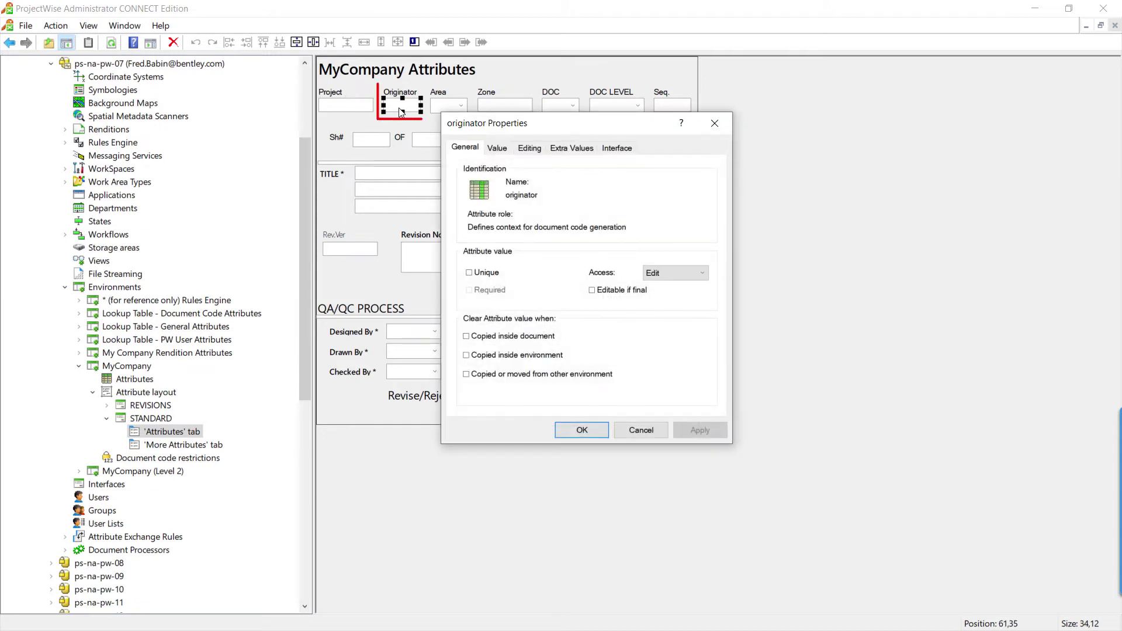
pyautogui.click(498, 148)
pyautogui.click(505, 197)
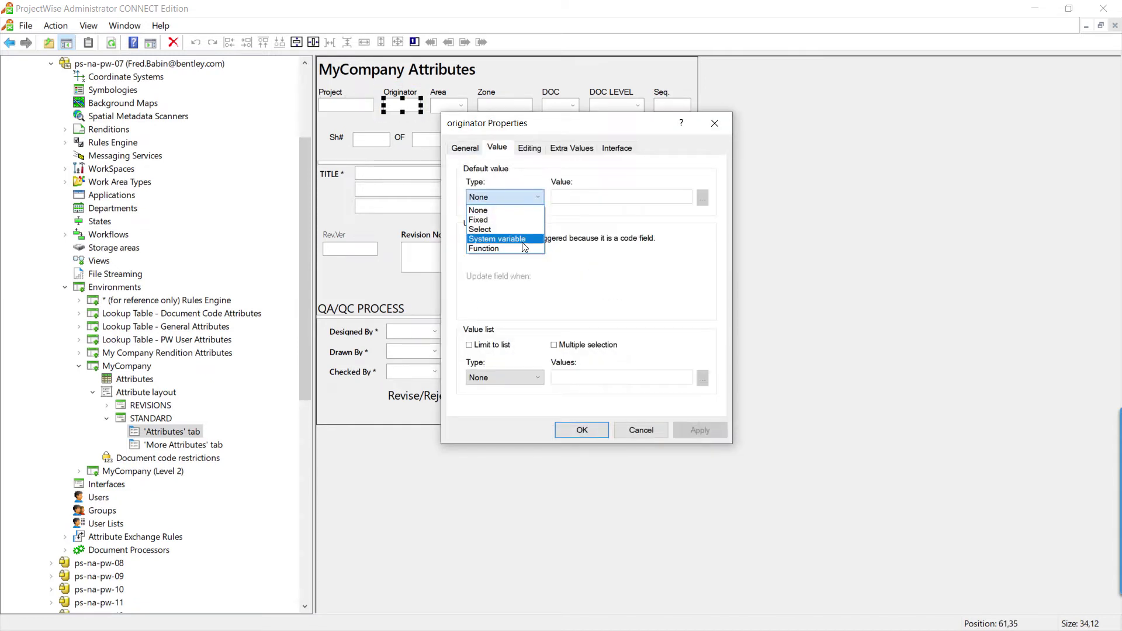
pyautogui.click(522, 233)
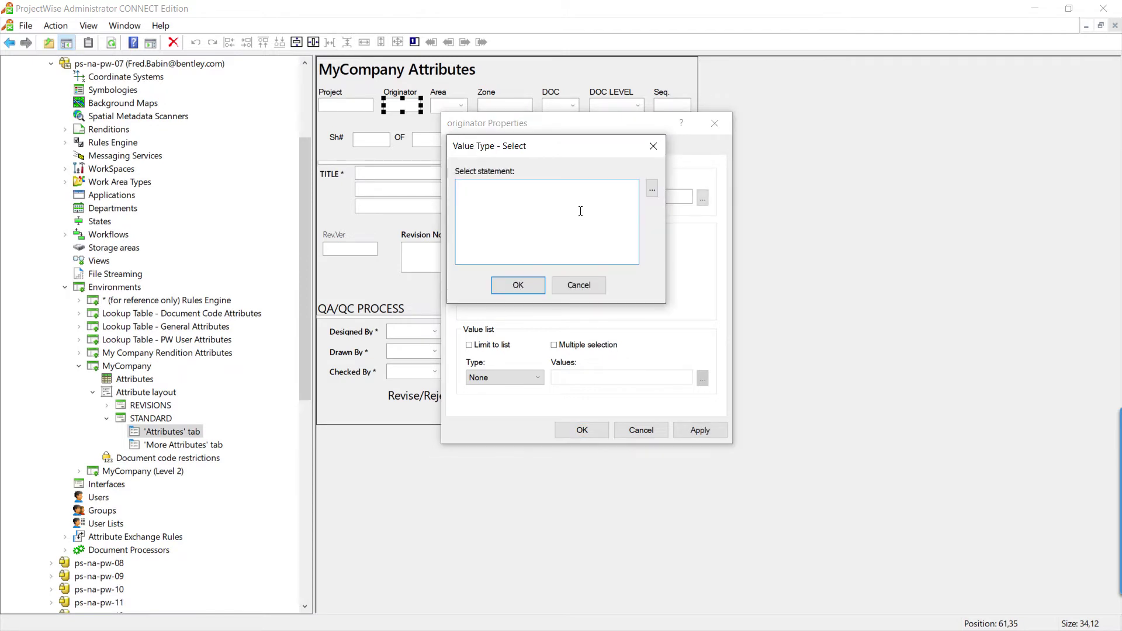
pyautogui.write("SELECT pw_originator_code FROM lkp_user_attributes WHERE pw_username LIKE '$USER.NAME$'")
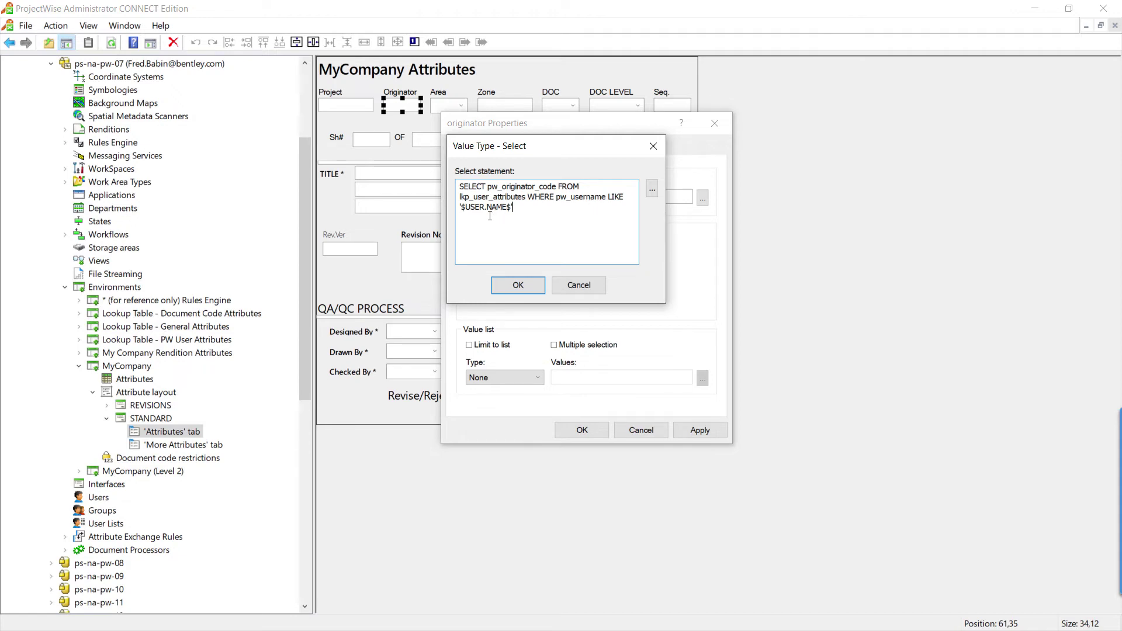
pyautogui.click(517, 285)
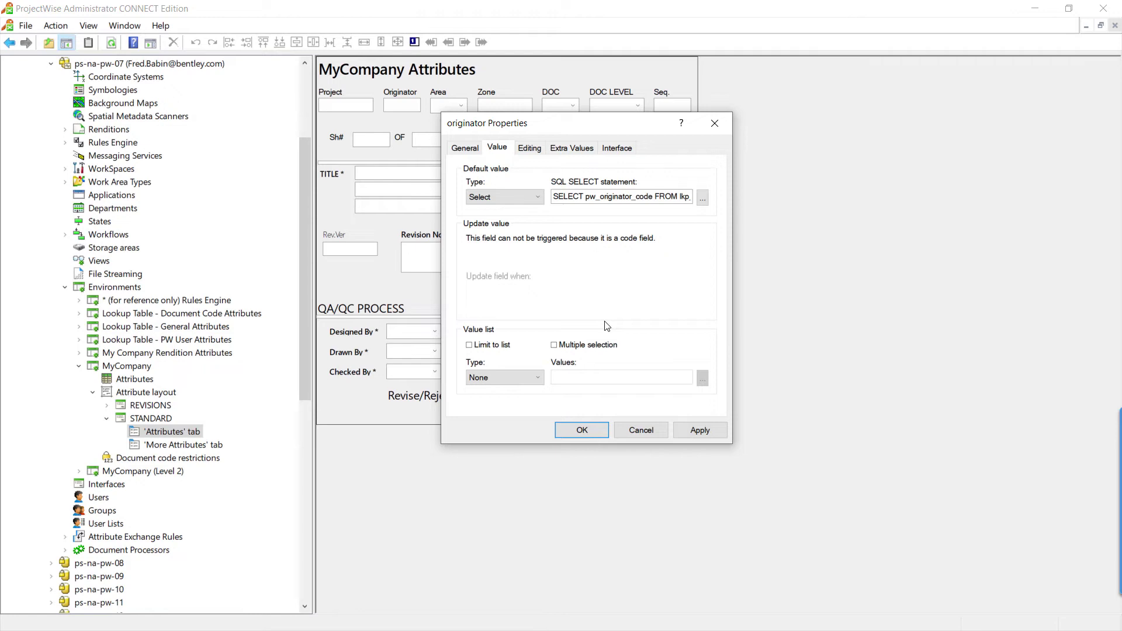
# Limit Originator to a Select list of pw_code and pw_description from lkp_fl_attributes, and save.
pyautogui.click(506, 349)
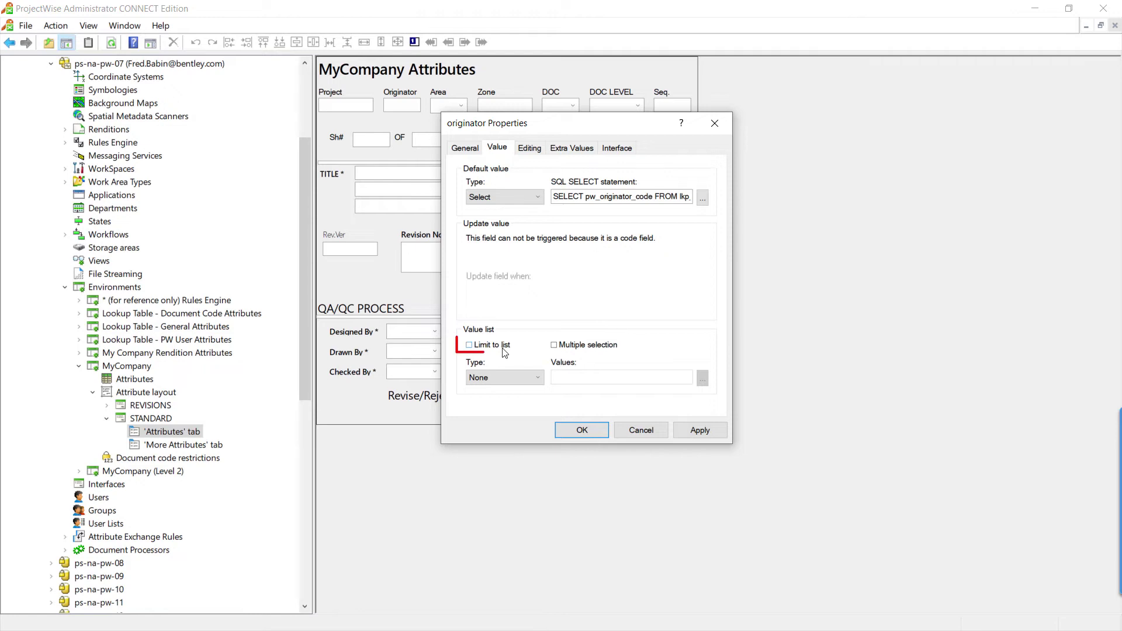
pyautogui.click(537, 378)
pyautogui.click(507, 399)
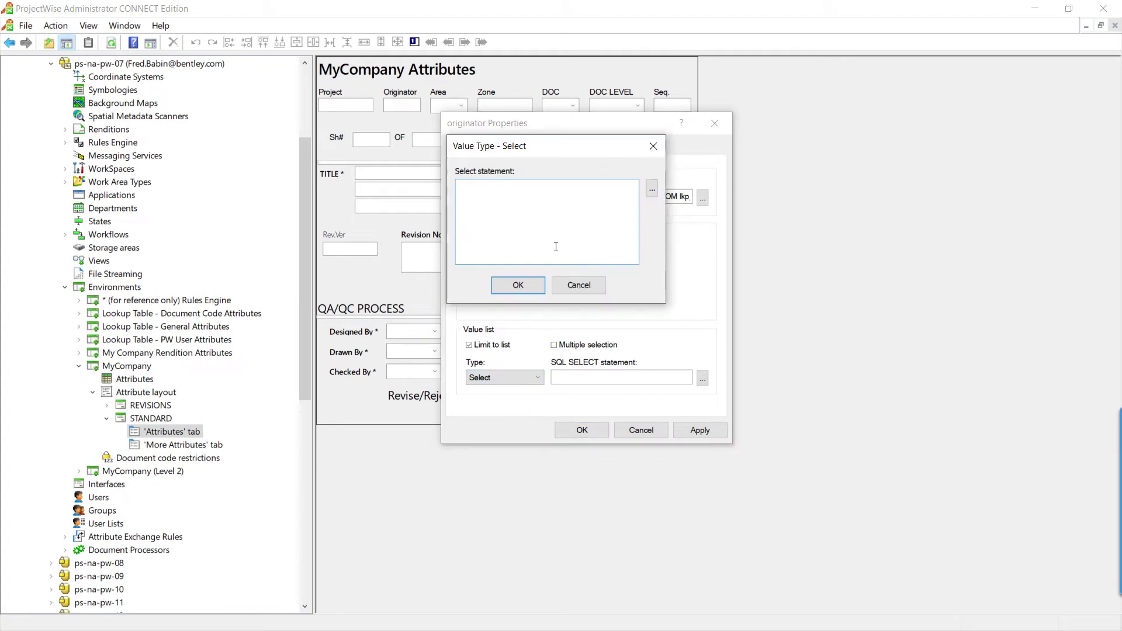
pyautogui.write("SELECT pw_code, pw_description FROM lkp_fi_attributes WHERE pw_filter = 'Originator'")
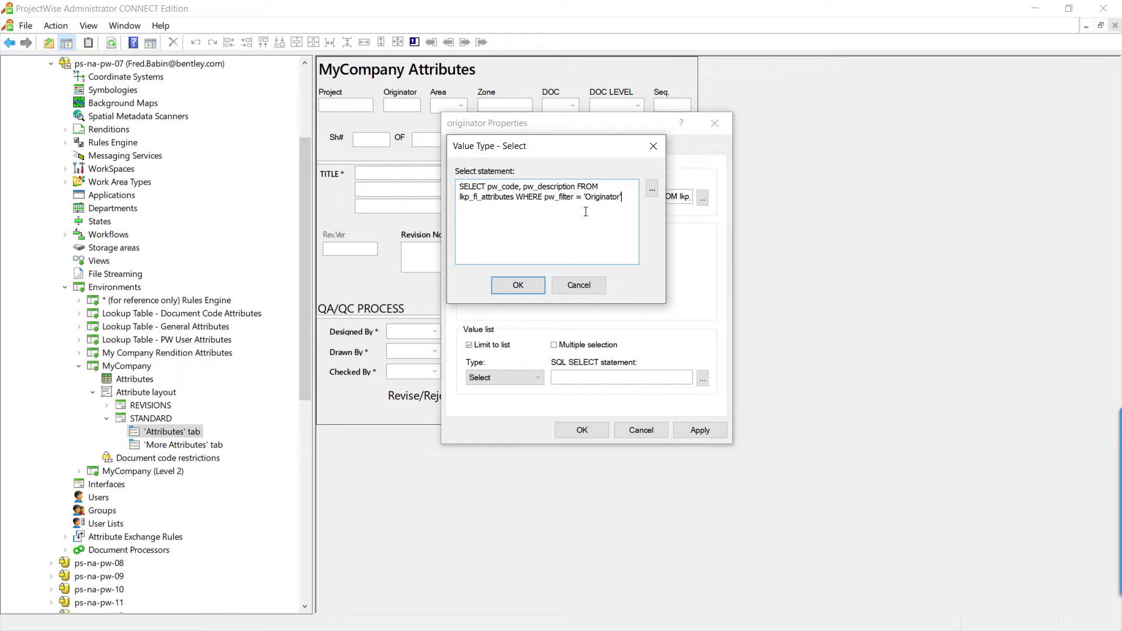
pyautogui.click(528, 287)
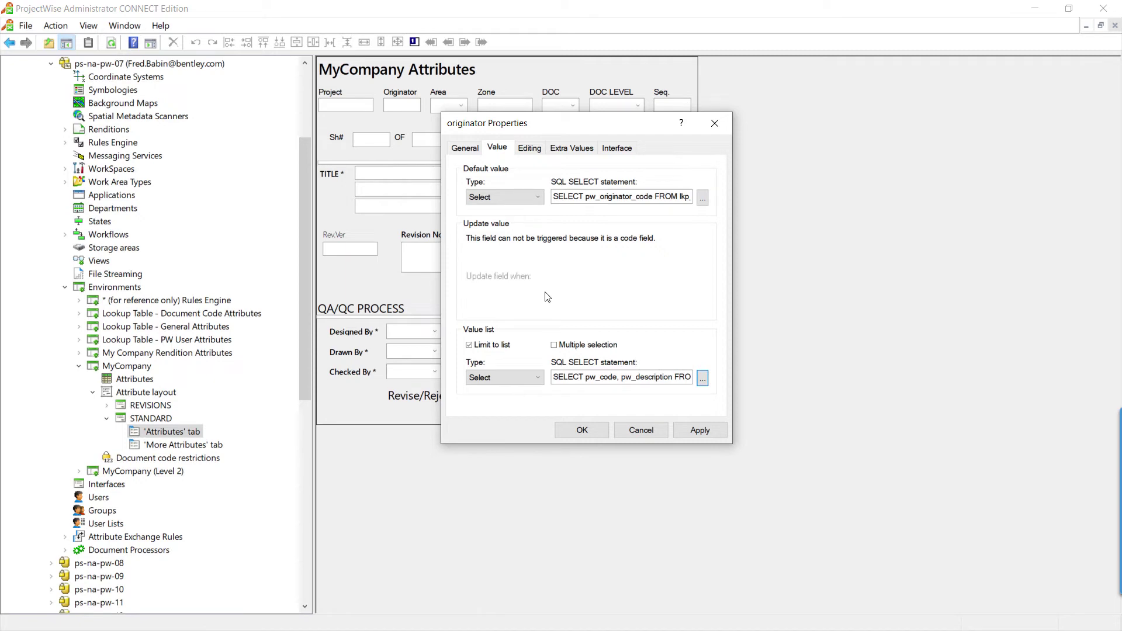
pyautogui.click(701, 433)
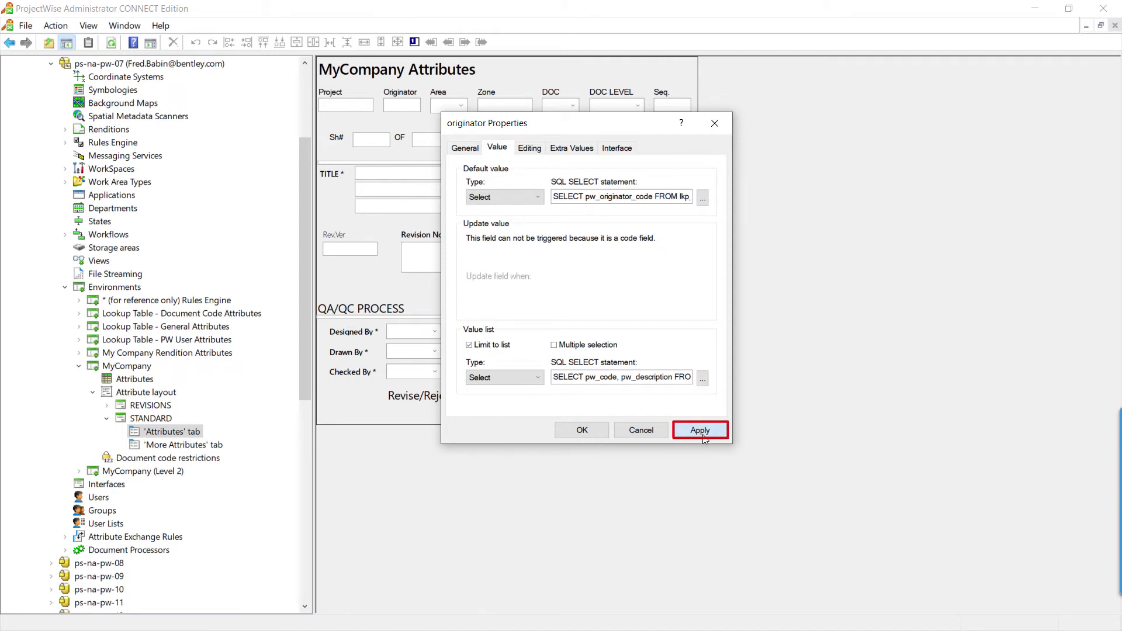
pyautogui.click(581, 431)
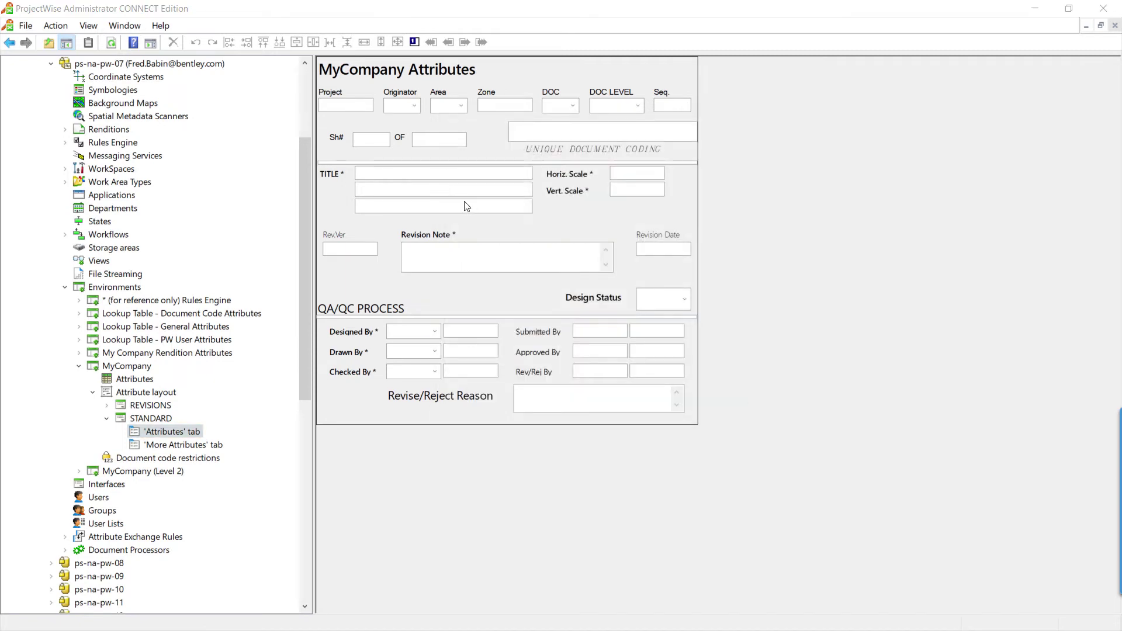
# Give the Area field a Select value list from lkp_fl_attributes where pw_filter = 'Role', and save.
pyautogui.doubleClick(451, 115)
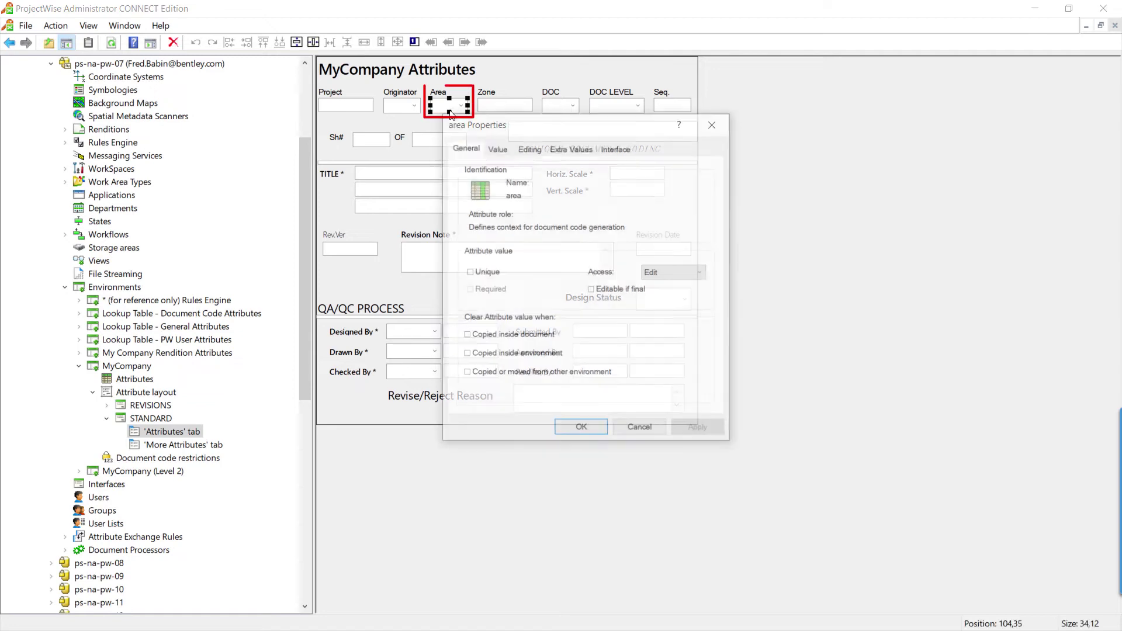
pyautogui.click(497, 148)
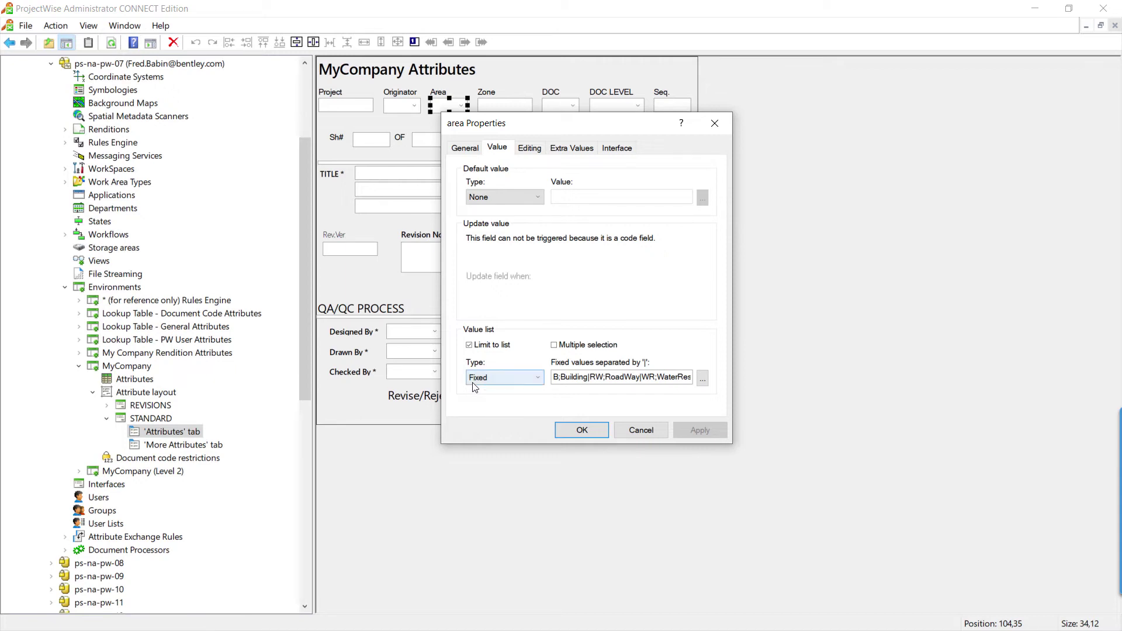
pyautogui.click(538, 379)
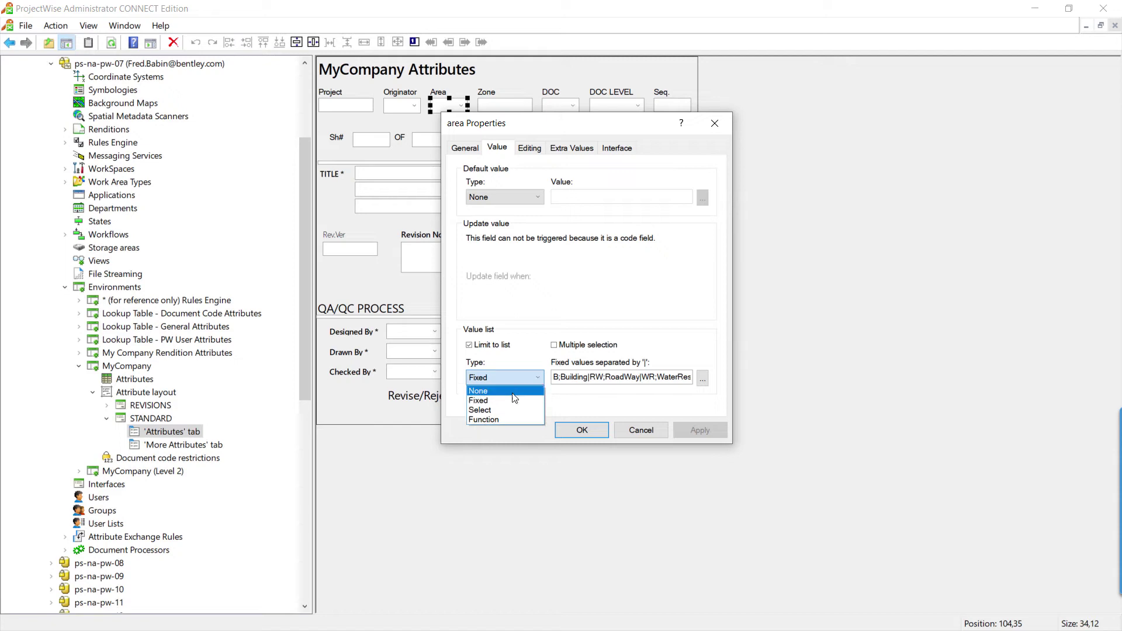
pyautogui.click(500, 411)
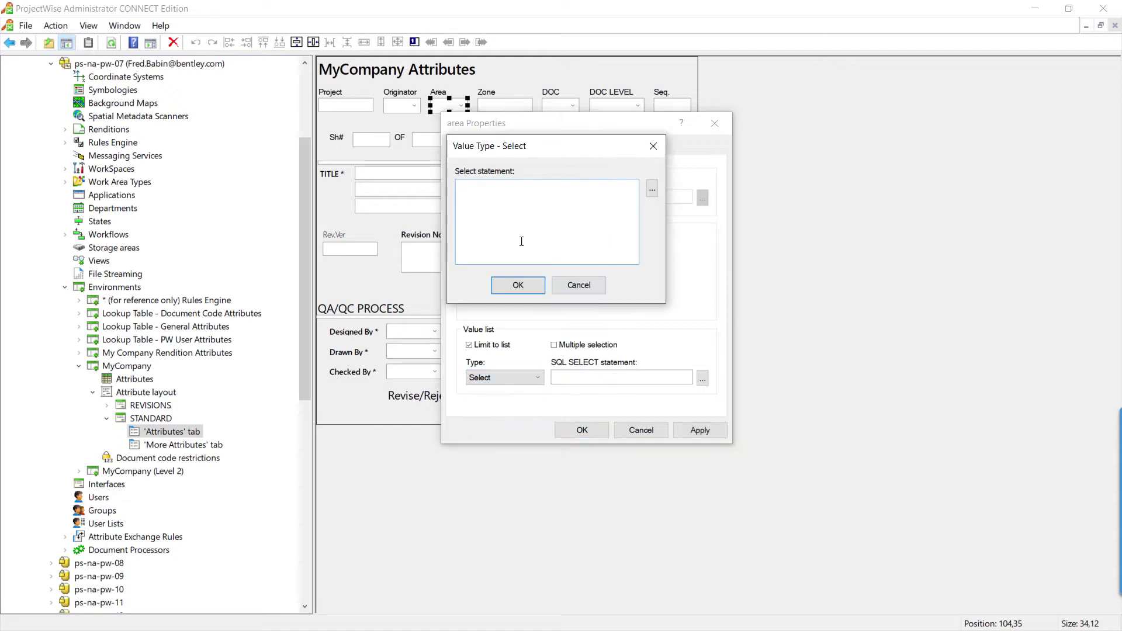
pyautogui.write("SELECT pw_code, pw_description FROM lkp_fi_attributes WHERE pw_filter = 'Role' ORDER BY pw_sortorder")
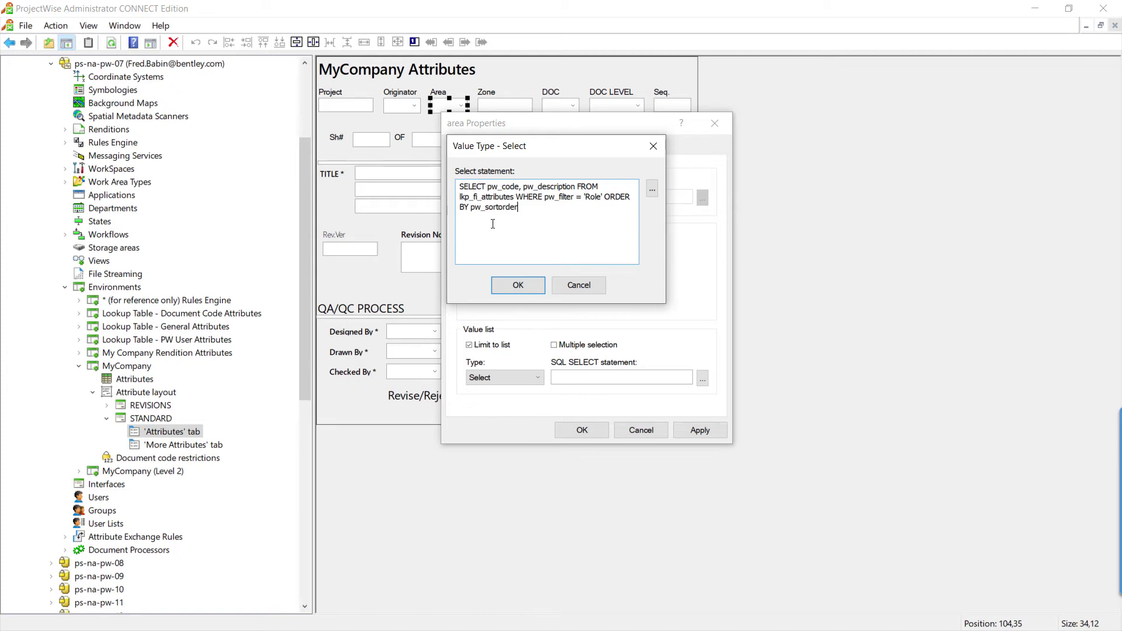
pyautogui.click(509, 286)
pyautogui.click(702, 430)
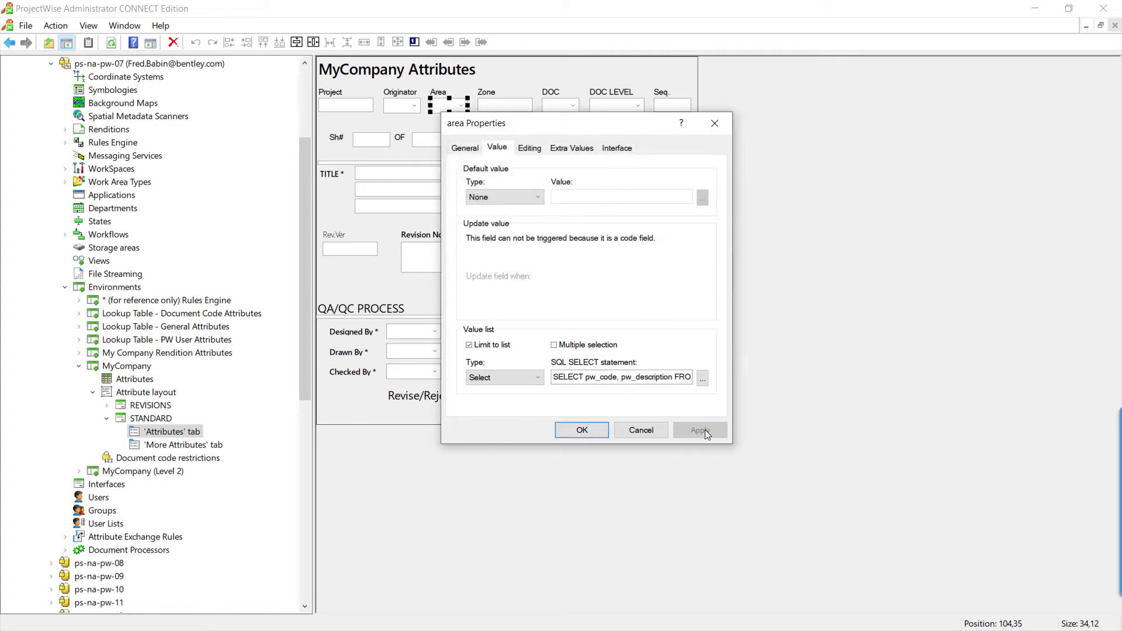
pyautogui.click(583, 431)
# Give DOC LEVEL a Select value list of 'Level' codes from lkp_fl_attributes, filtered by area or 'ALL'.
pyautogui.click(597, 109)
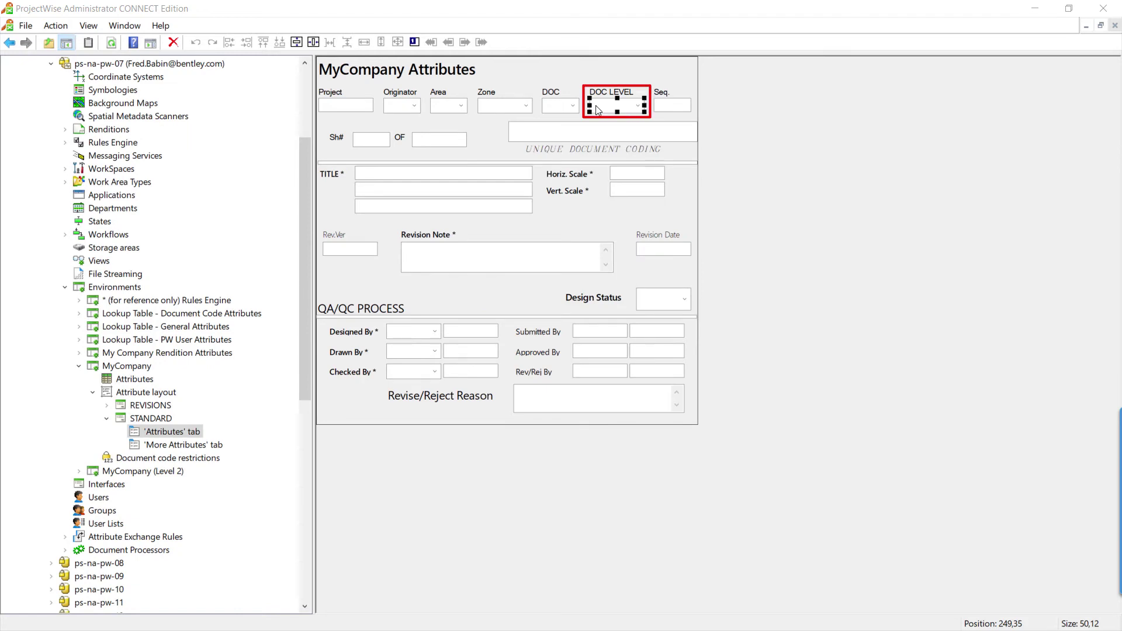
pyautogui.doubleClick(597, 109)
pyautogui.click(496, 149)
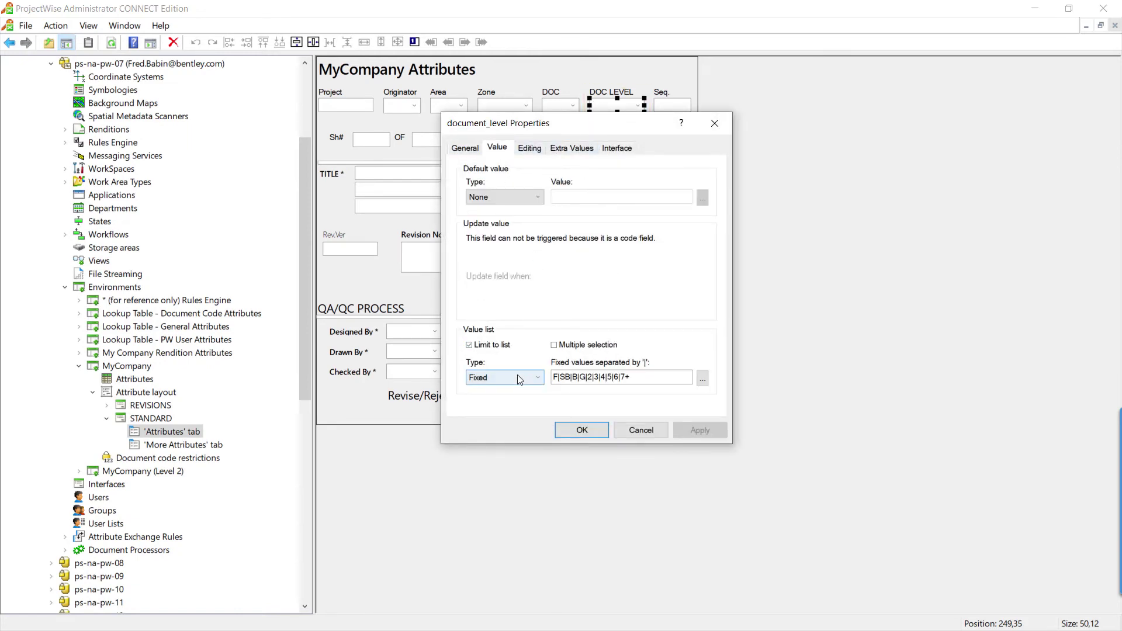
pyautogui.click(517, 377)
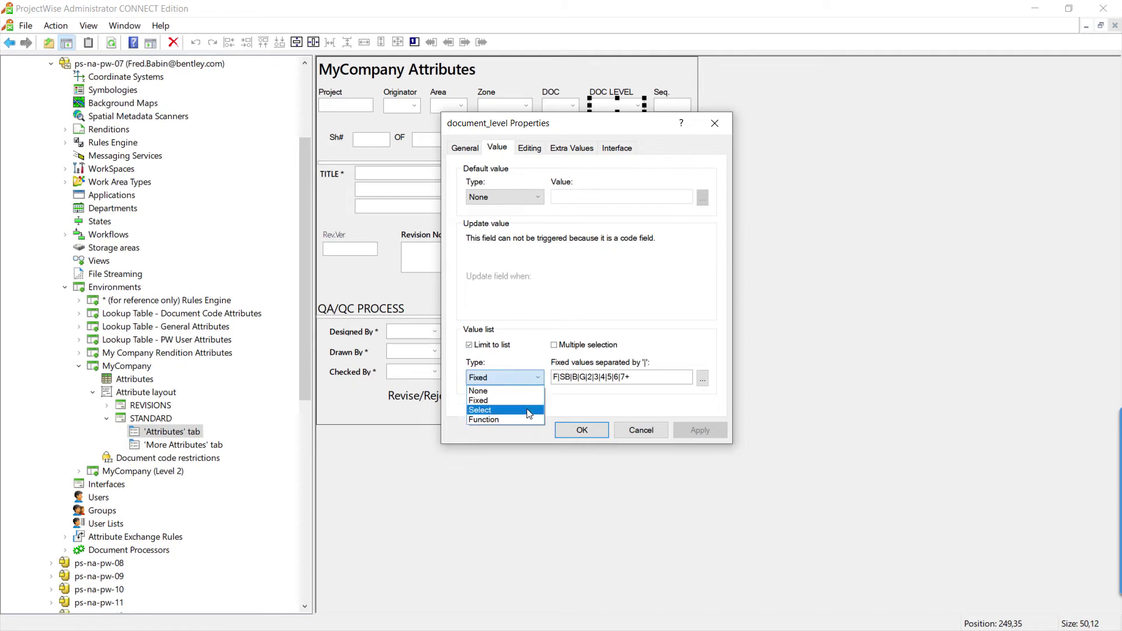
pyautogui.click(529, 416)
pyautogui.click(703, 378)
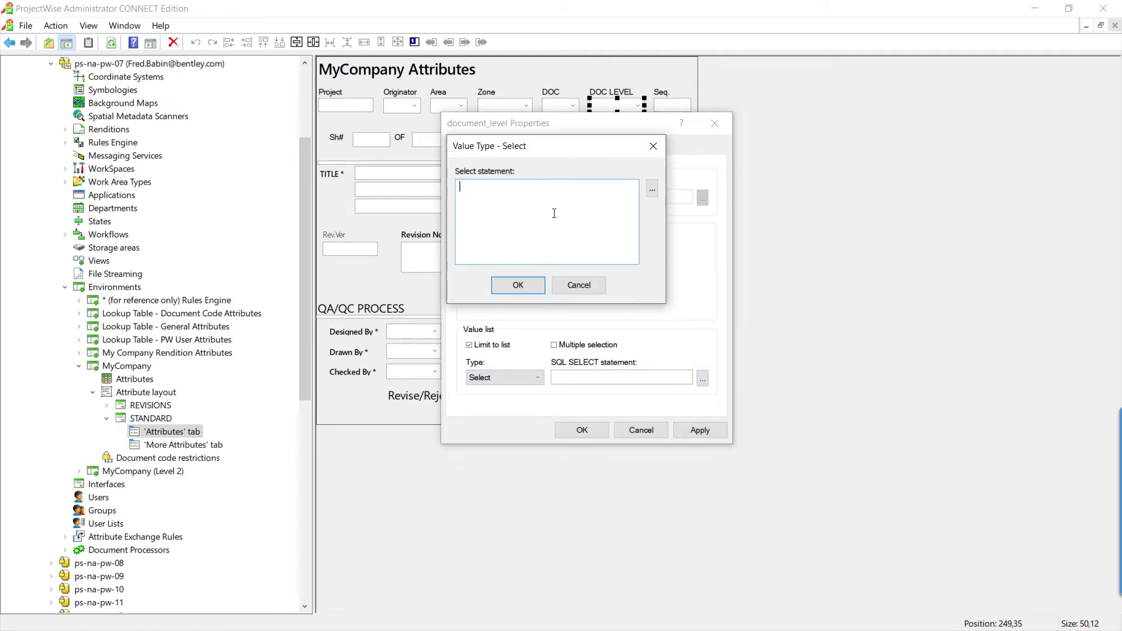
pyautogui.write("SELECT pw_code, pw_description FROM lkp_fi_attributes WHERE pw_filter = 'Level' AND (pw_filter2 = '$EDIT#AREA$' OR pw_filter2 = 'ALL') ORDER BY pw_sortorder")
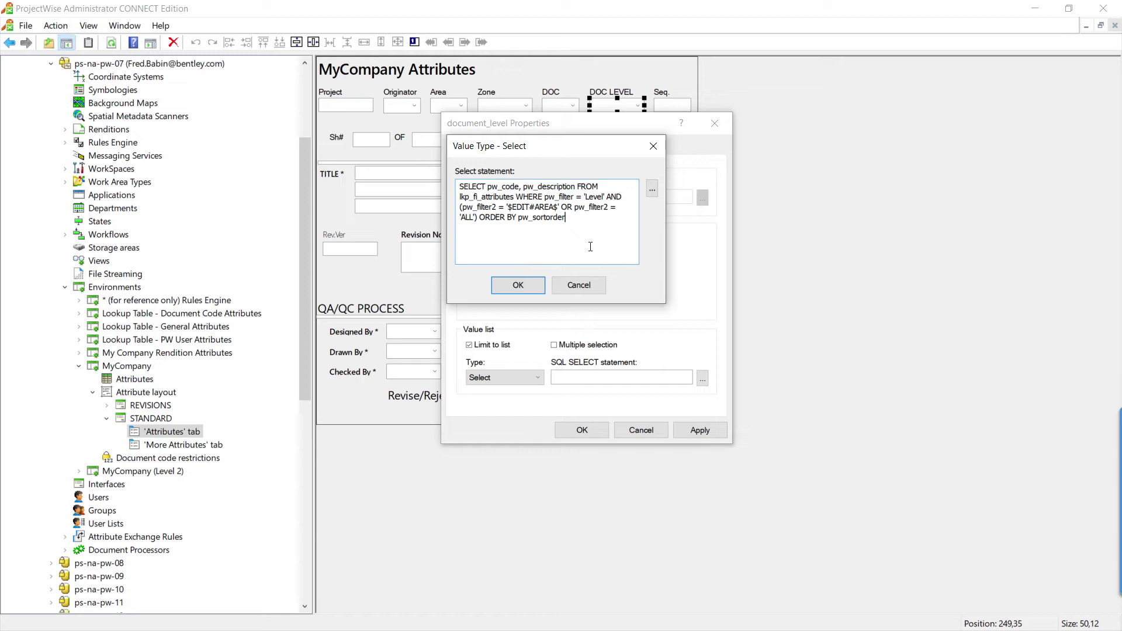
pyautogui.click(518, 286)
pyautogui.click(685, 428)
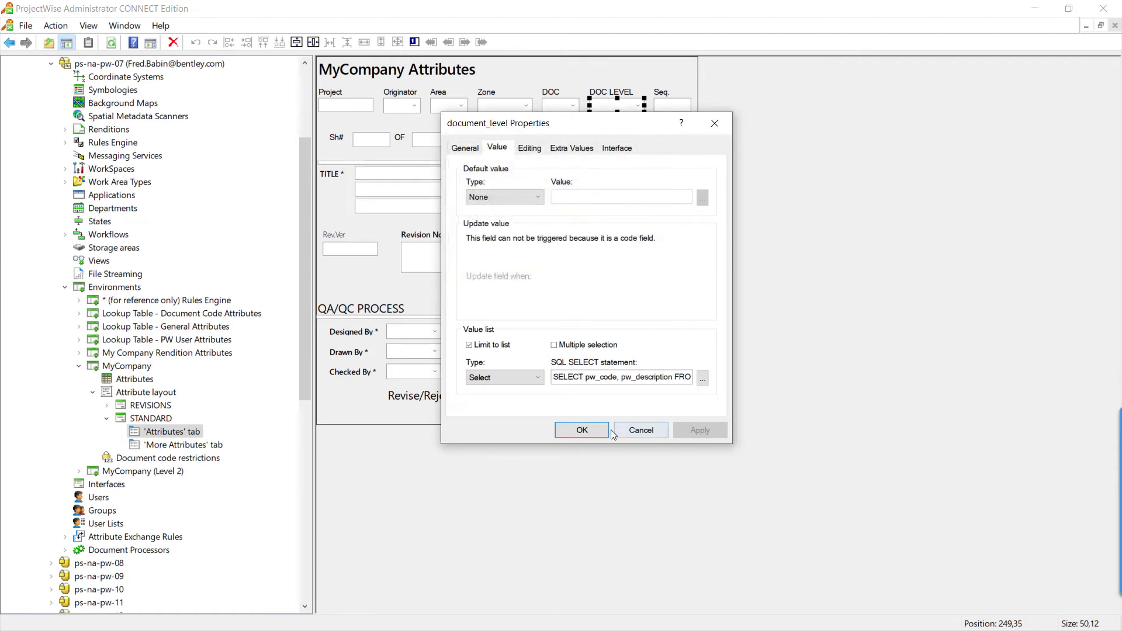
pyautogui.click(582, 430)
pyautogui.click(663, 249)
# Set the Revision Date field's update value to the $DATE$ system variable and apply.
pyautogui.click(661, 223)
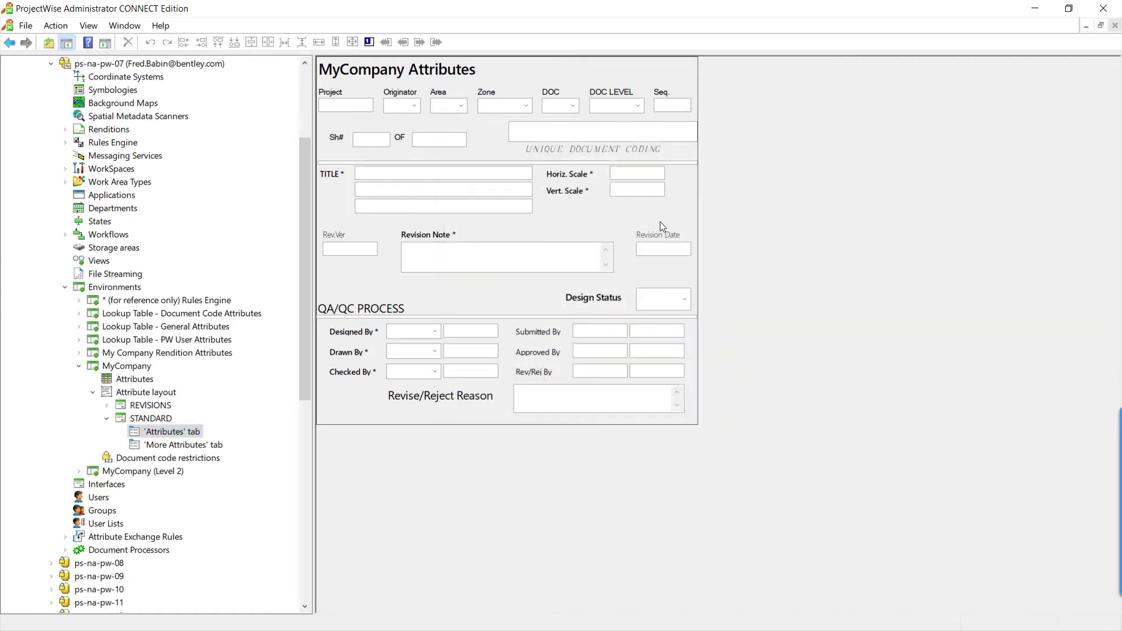
pyautogui.click(656, 253)
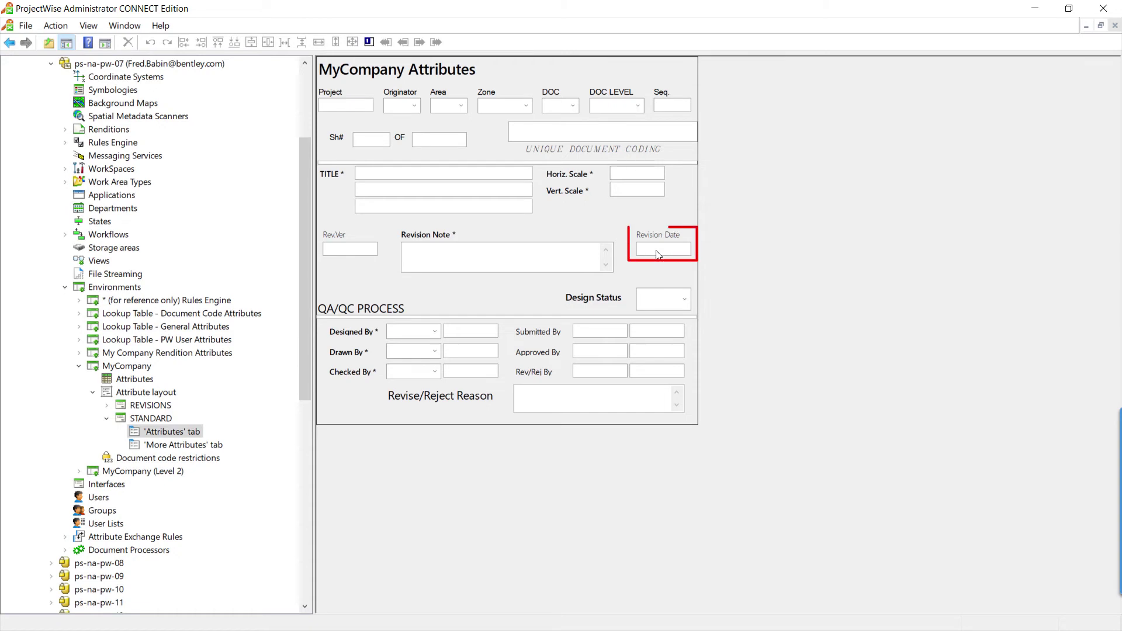
pyautogui.doubleClick(658, 255)
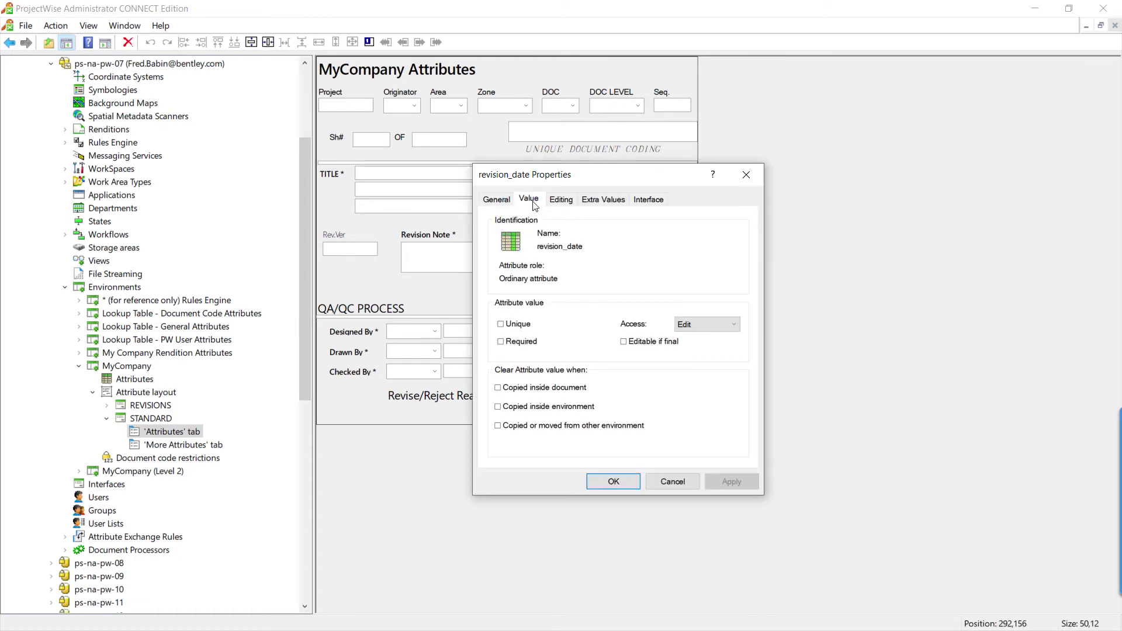
pyautogui.click(529, 200)
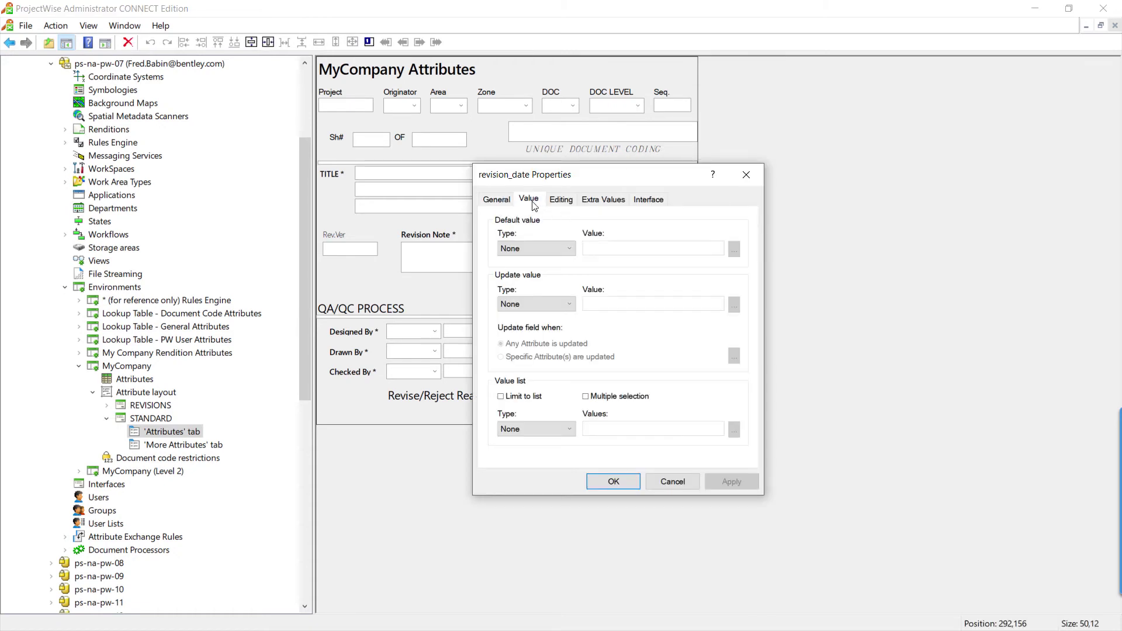
pyautogui.click(537, 299)
pyautogui.click(543, 349)
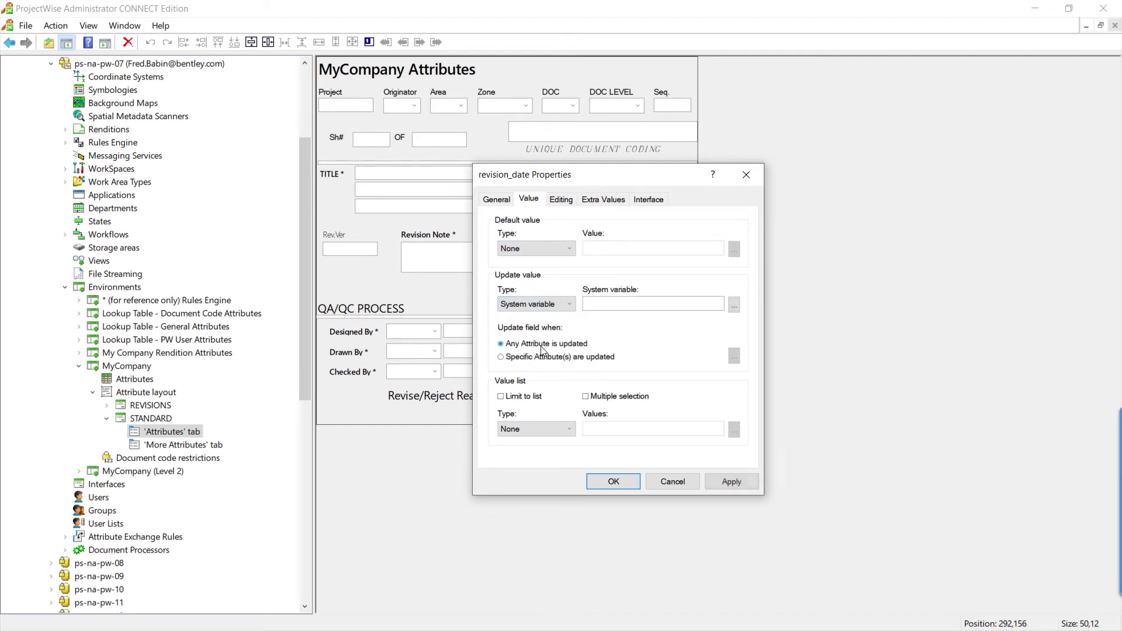
pyautogui.click(734, 306)
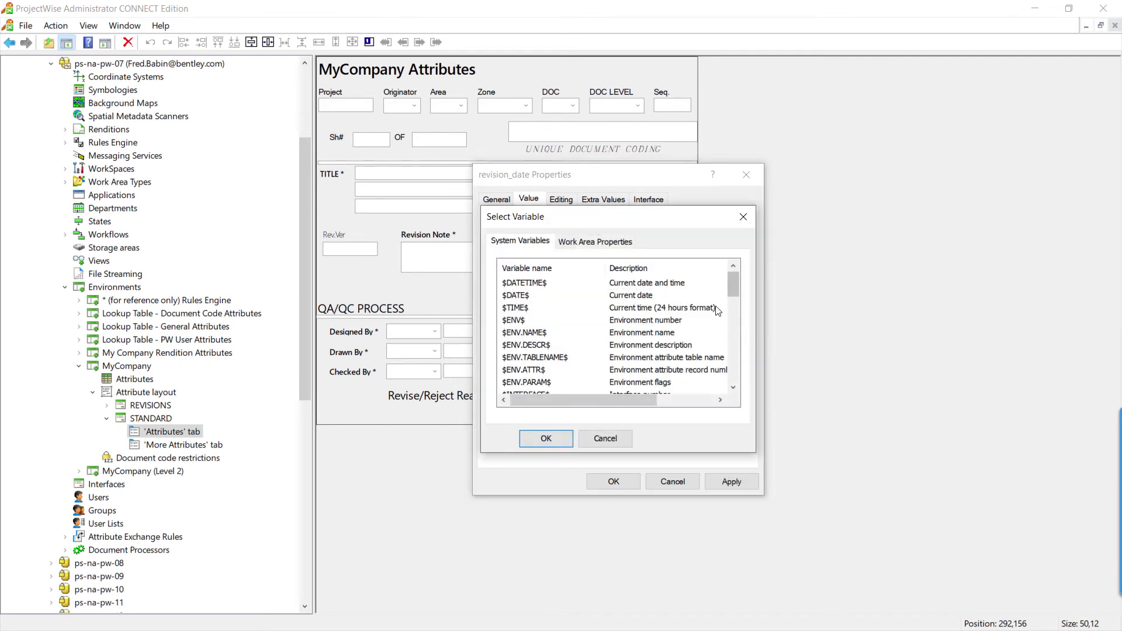
pyautogui.doubleClick(539, 298)
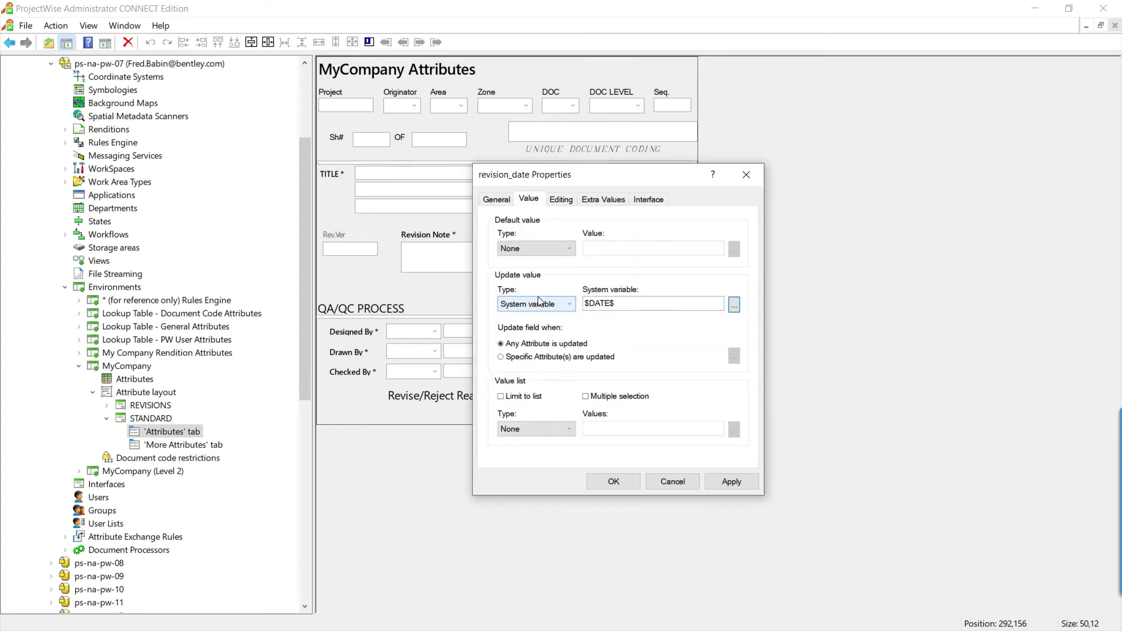
pyautogui.click(732, 482)
# Close the revision_date Properties dialog with OK.
pyautogui.click(610, 483)
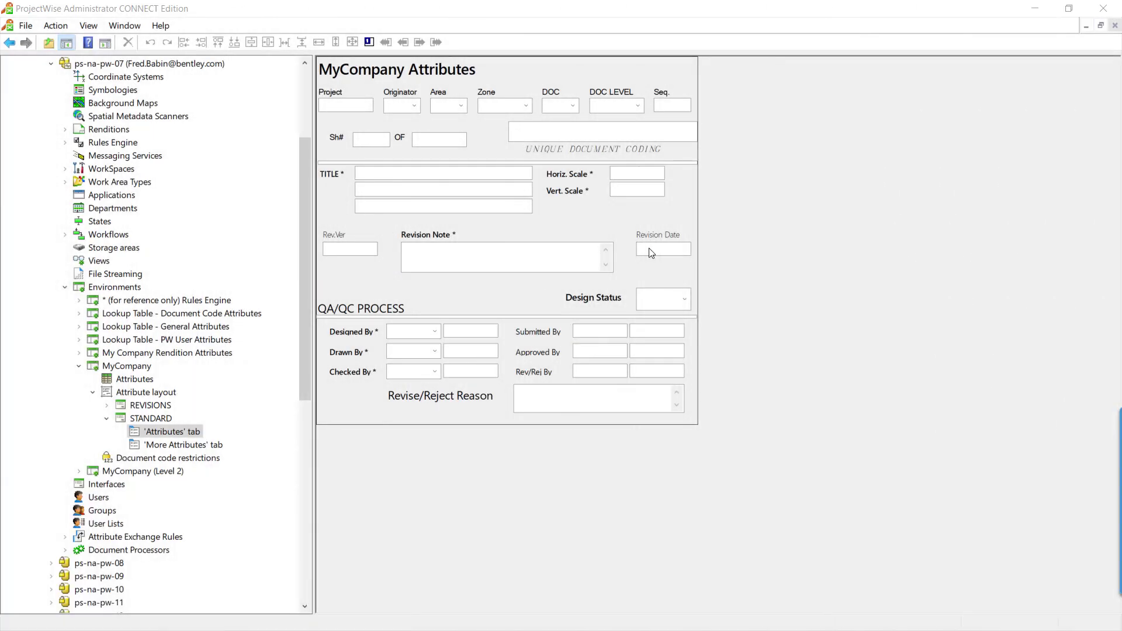
# Make revision_date update only when the rev attribute changes, then apply and close.
pyautogui.doubleClick(650, 253)
pyautogui.click(529, 199)
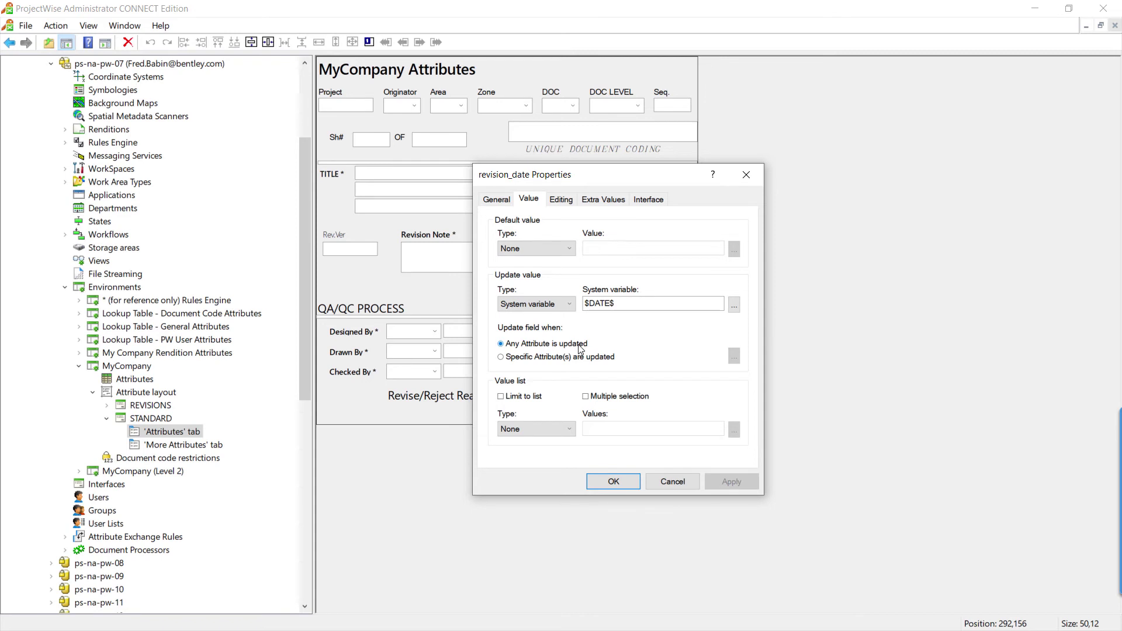
pyautogui.click(551, 359)
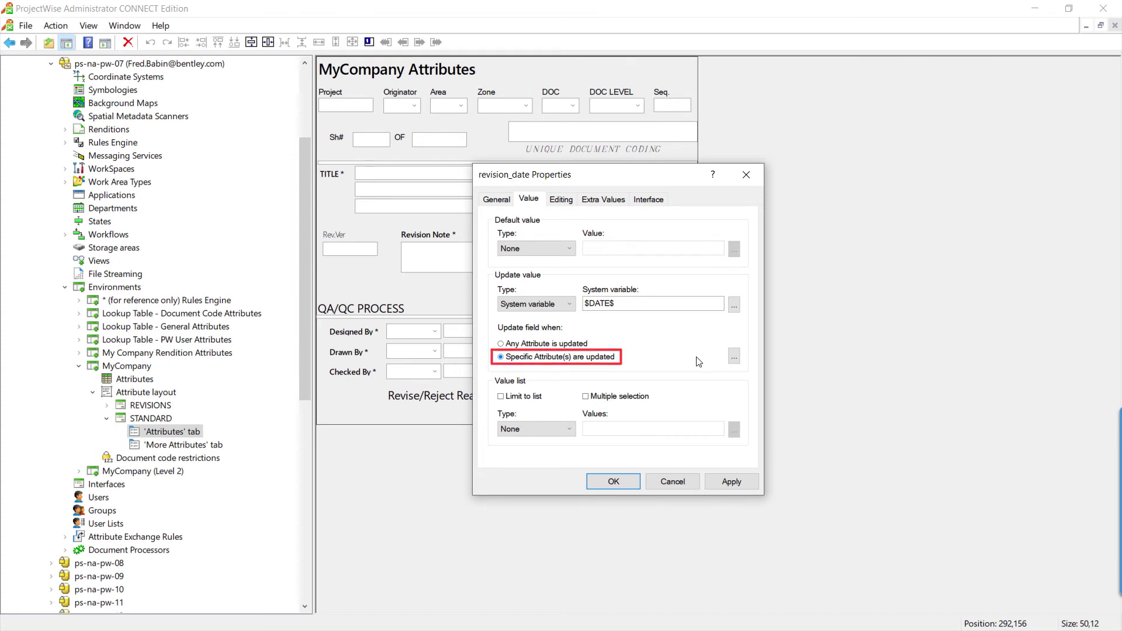
pyautogui.click(734, 357)
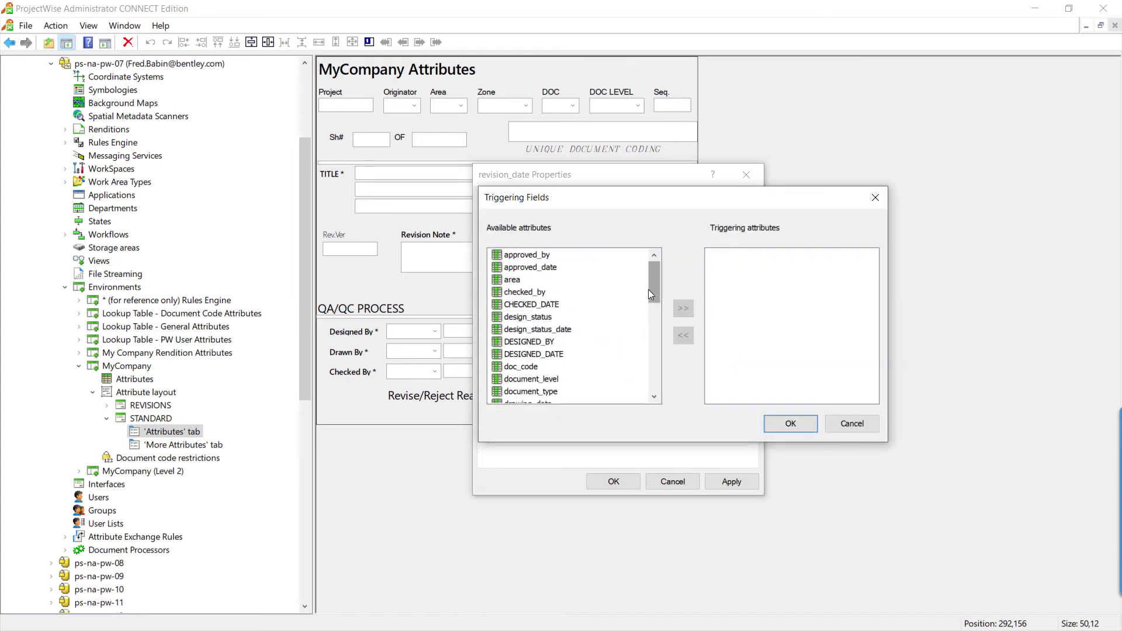
pyautogui.moveTo(651, 286); pyautogui.dragTo(659, 352)
pyautogui.moveTo(515, 280); pyautogui.dragTo(738, 263)
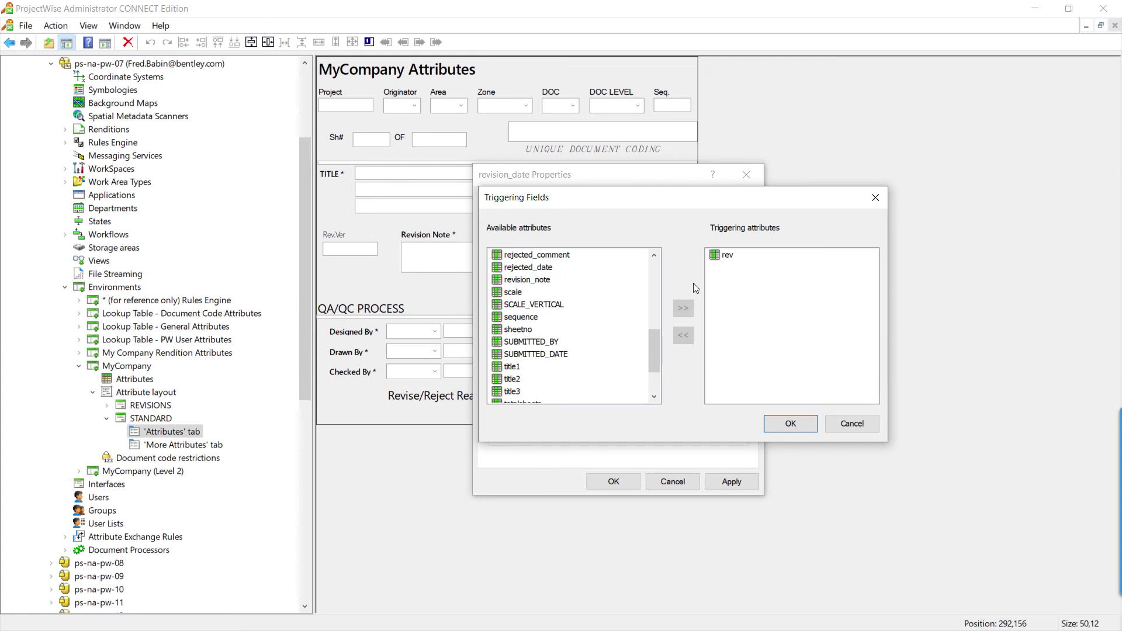
pyautogui.click(787, 431)
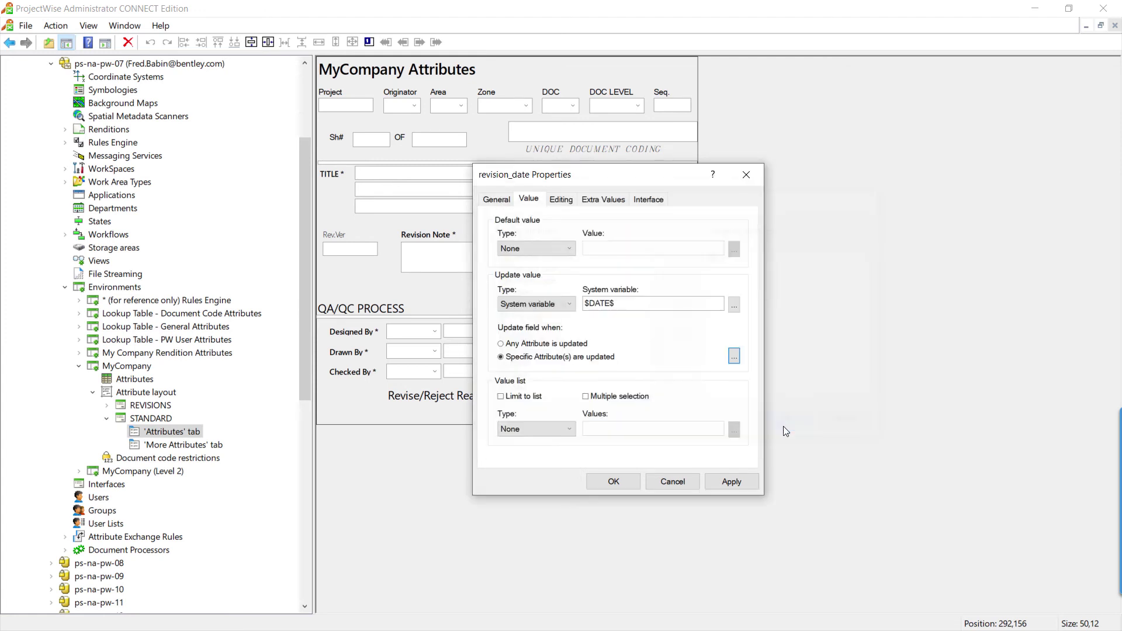
pyautogui.click(732, 481)
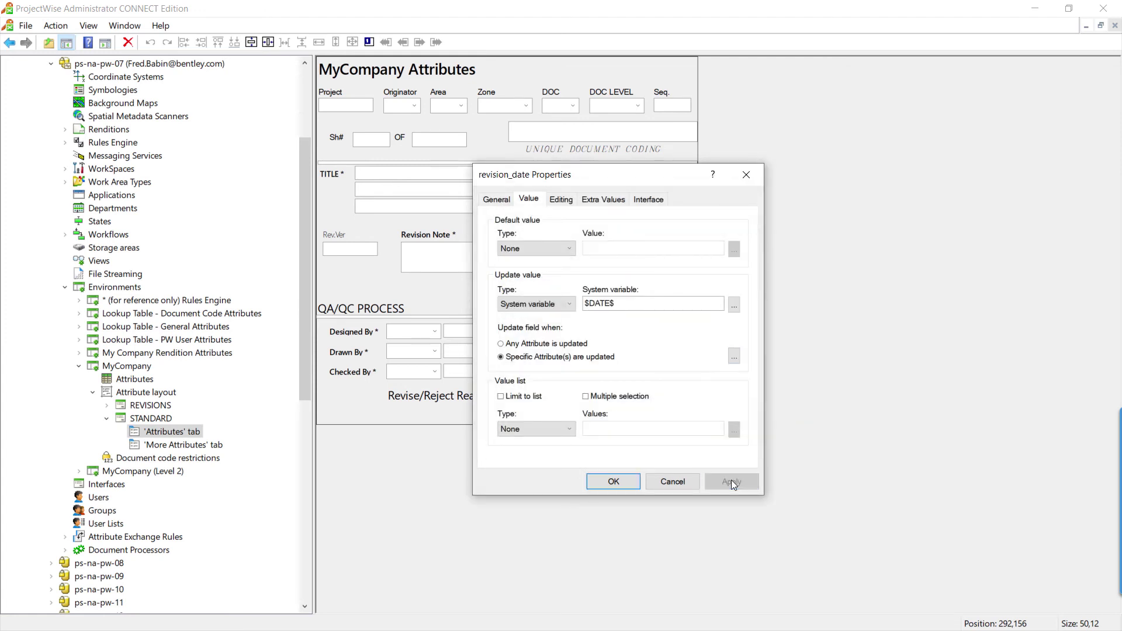
pyautogui.click(614, 482)
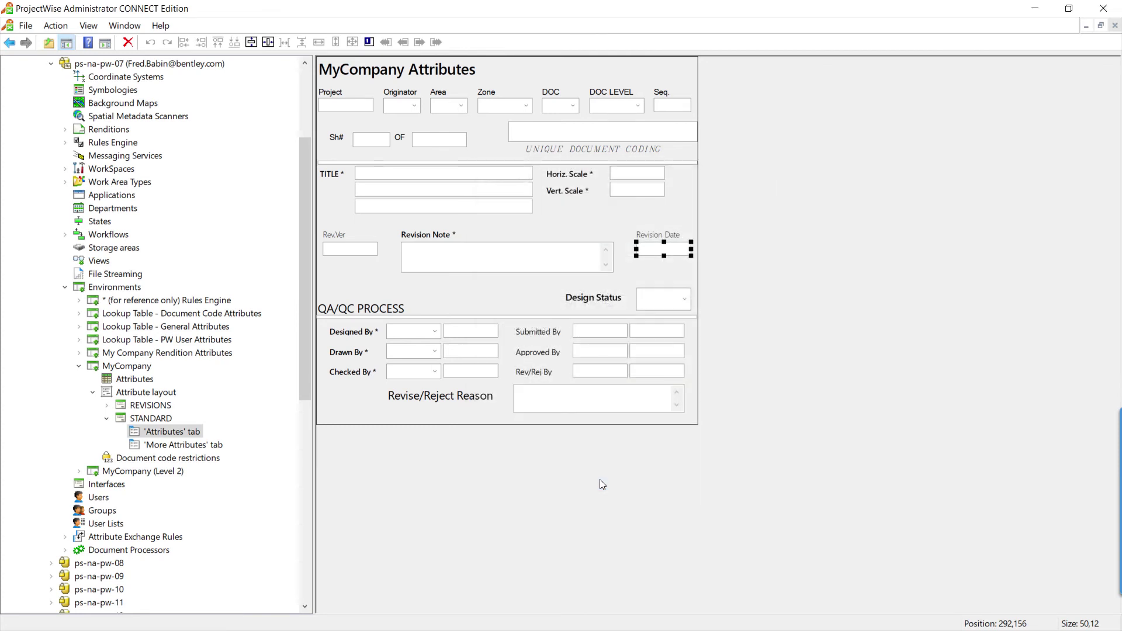
# Check the Rev.Ver field's rev attribute properties and close them without changes.
pyautogui.doubleClick(358, 253)
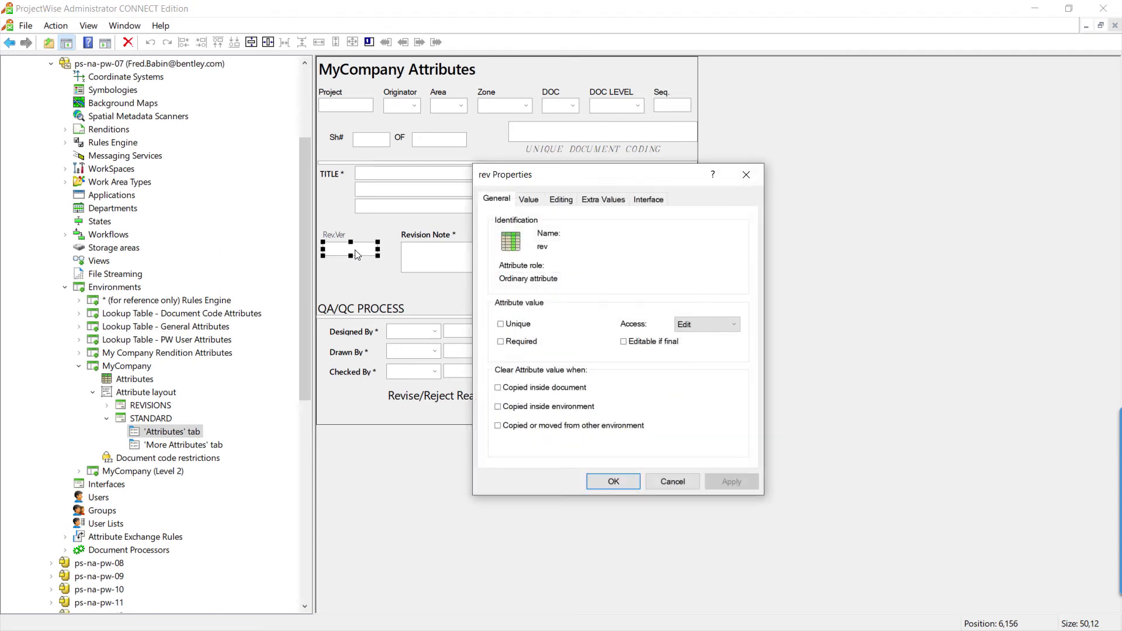
pyautogui.doubleClick(542, 246)
pyautogui.click(746, 175)
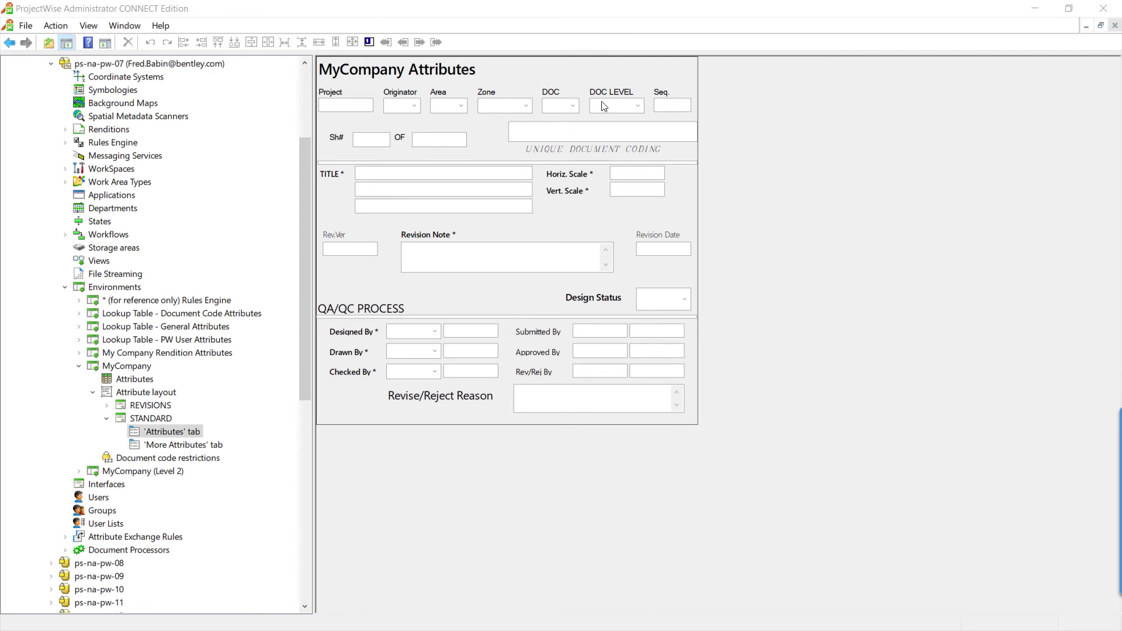
# Review the Zone field's SQL value list filtered on 'Zone' and the chosen area, keeping it unchanged.
pyautogui.doubleClick(500, 107)
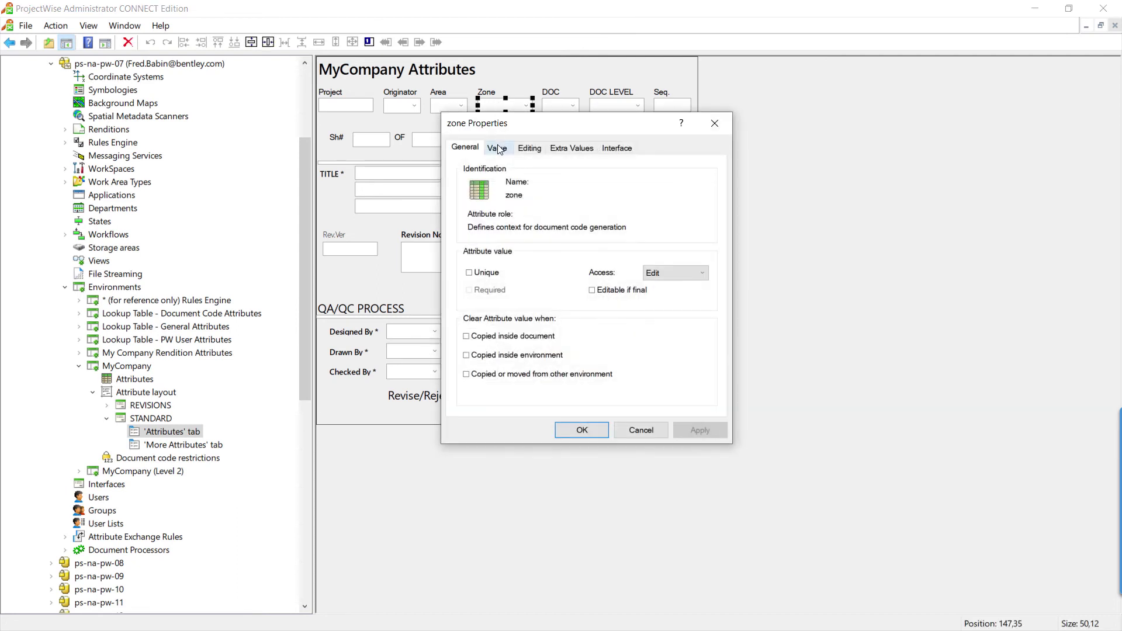
pyautogui.click(497, 148)
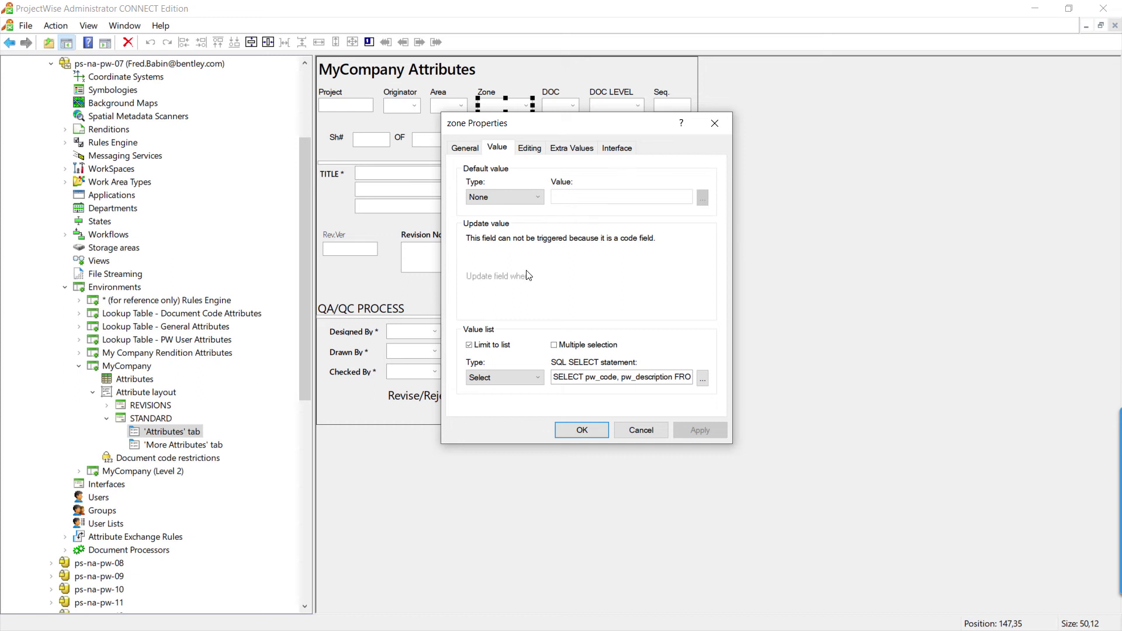
pyautogui.click(703, 379)
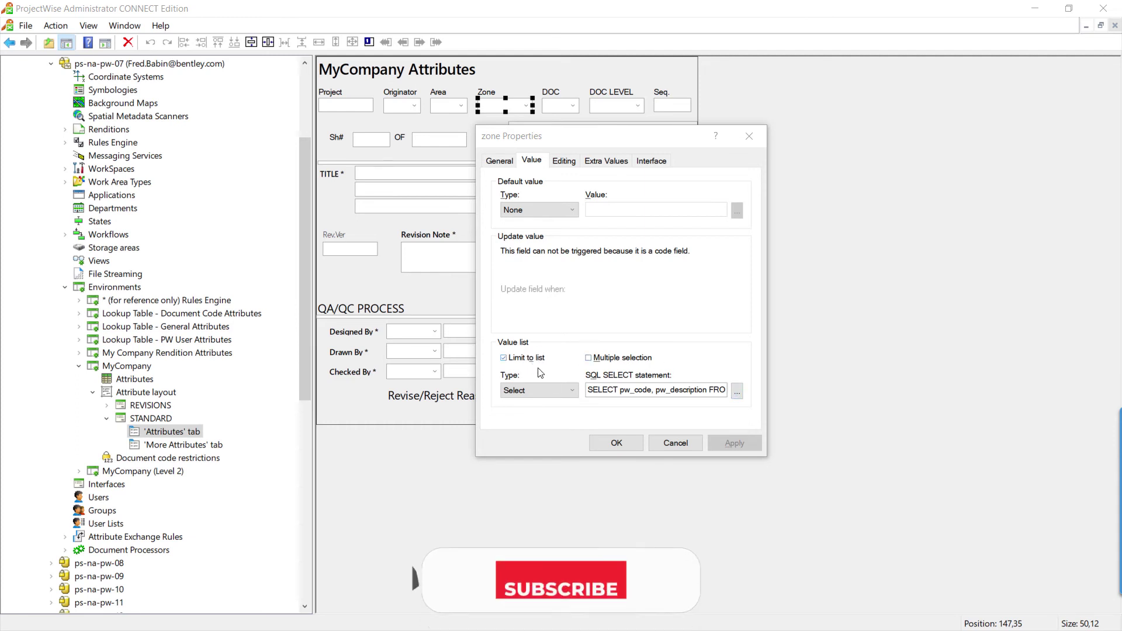
pyautogui.click(736, 390)
pyautogui.click(629, 236)
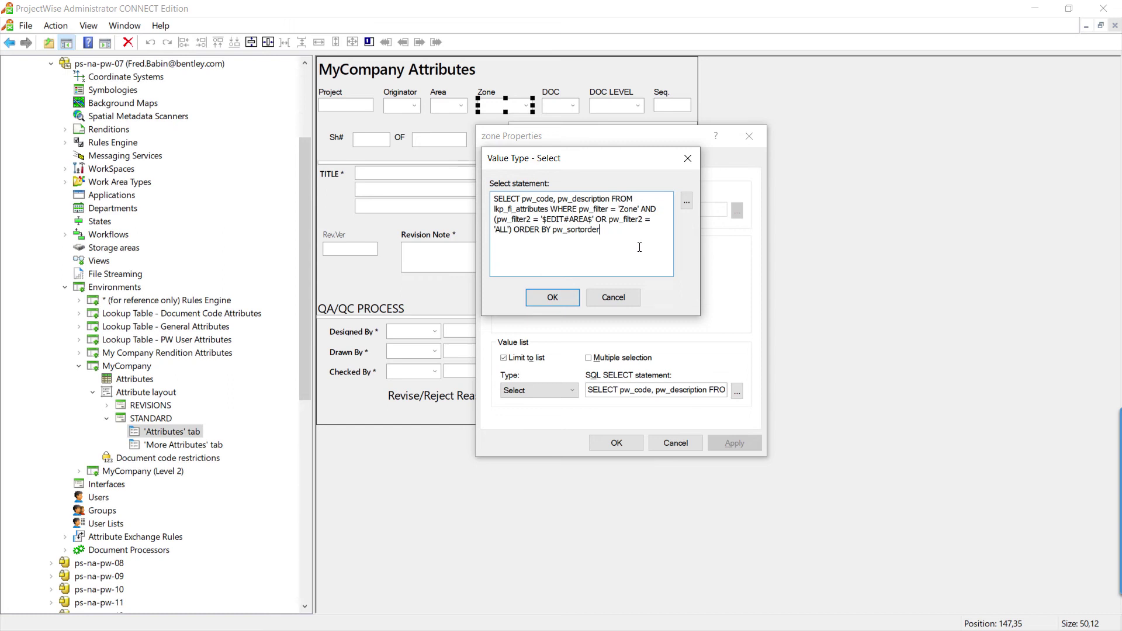
pyautogui.click(553, 297)
pyautogui.click(608, 446)
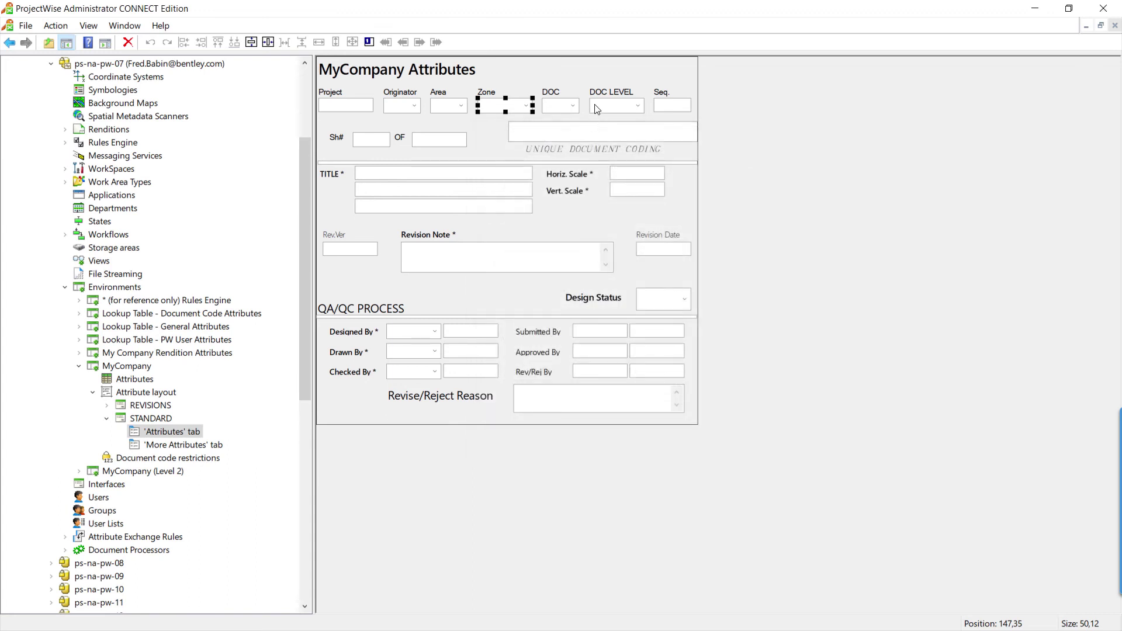
pyautogui.doubleClick(595, 104)
pyautogui.click(532, 160)
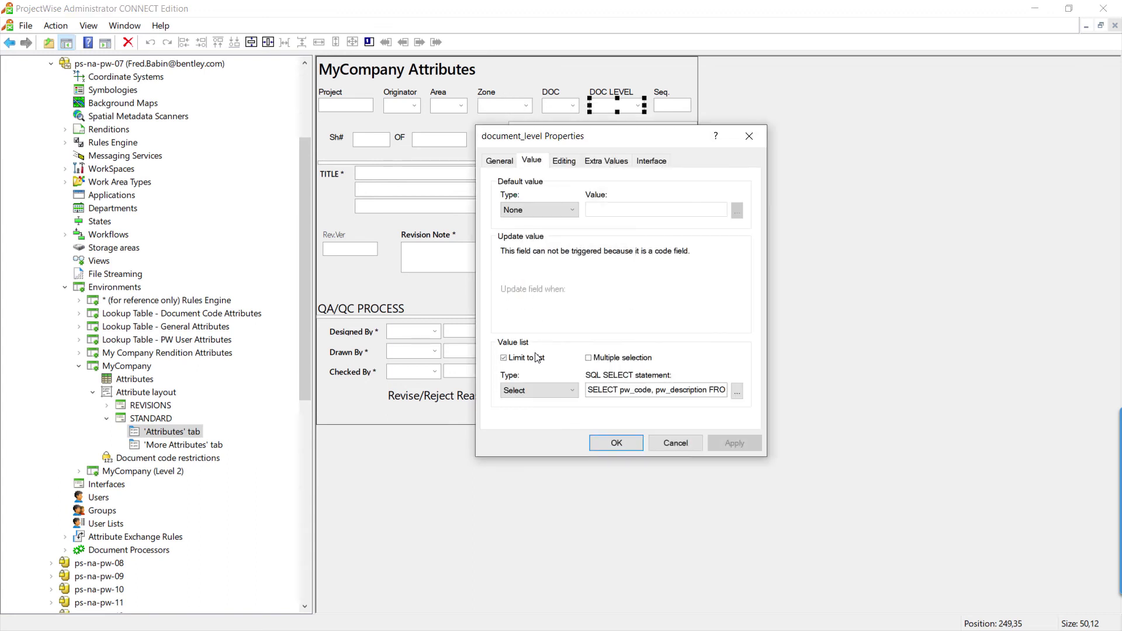
pyautogui.click(738, 392)
pyautogui.click(614, 248)
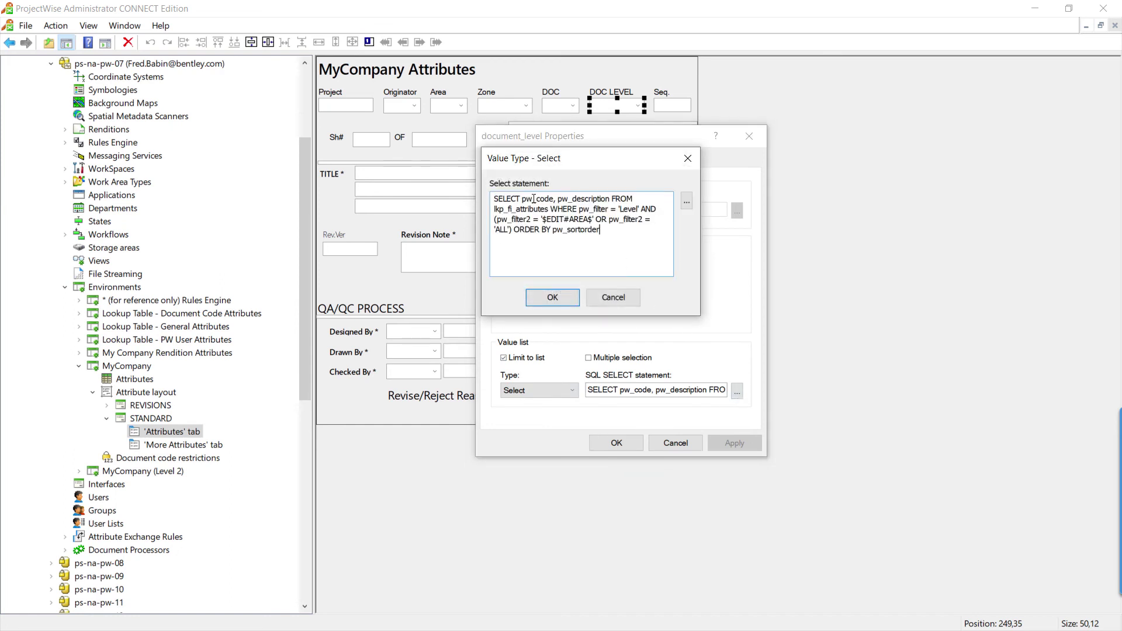
pyautogui.doubleClick(623, 209)
pyautogui.click(625, 260)
pyautogui.click(552, 297)
pyautogui.click(616, 443)
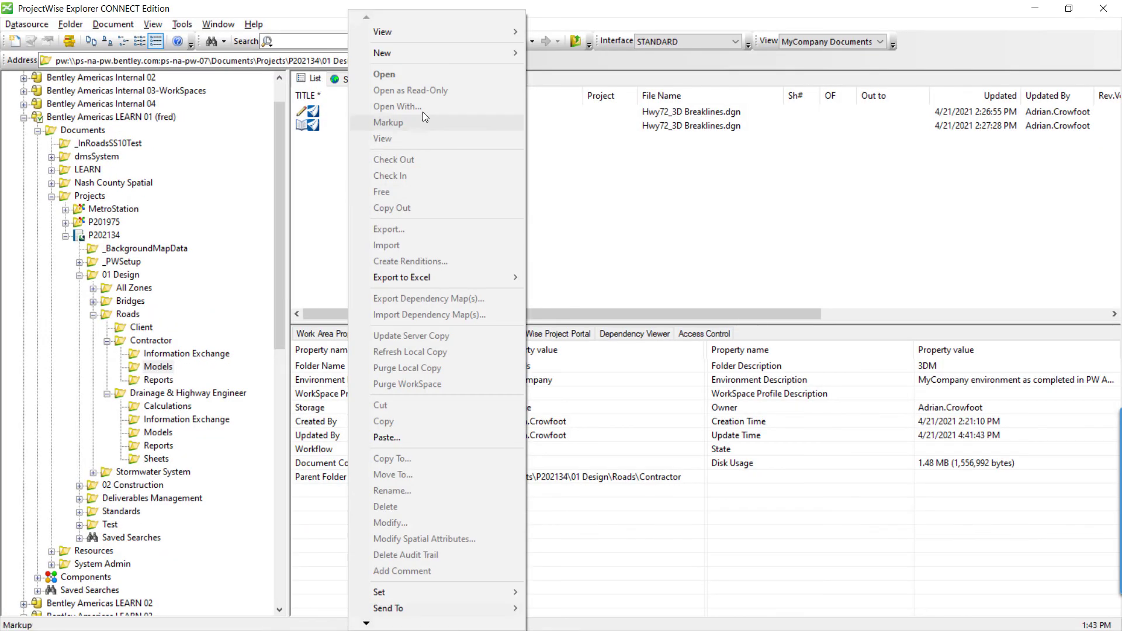
# Start the Advanced Document Creation Wizard using a recently used template.
pyautogui.moveTo(467, 53)
pyautogui.click(585, 123)
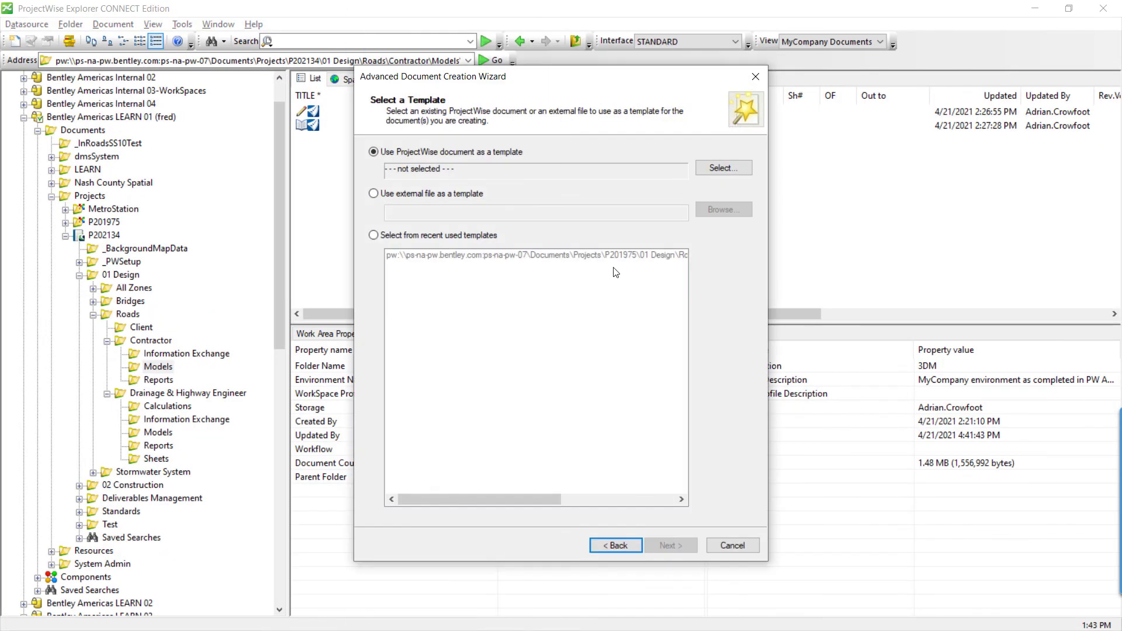
pyautogui.click(479, 235)
pyautogui.click(480, 256)
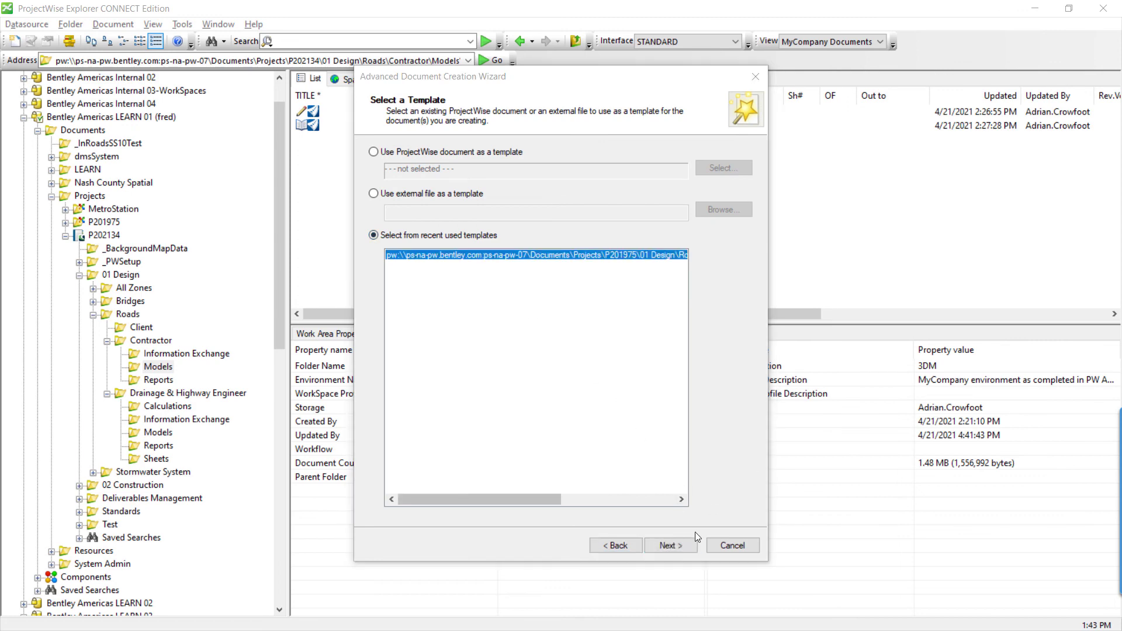
pyautogui.click(671, 545)
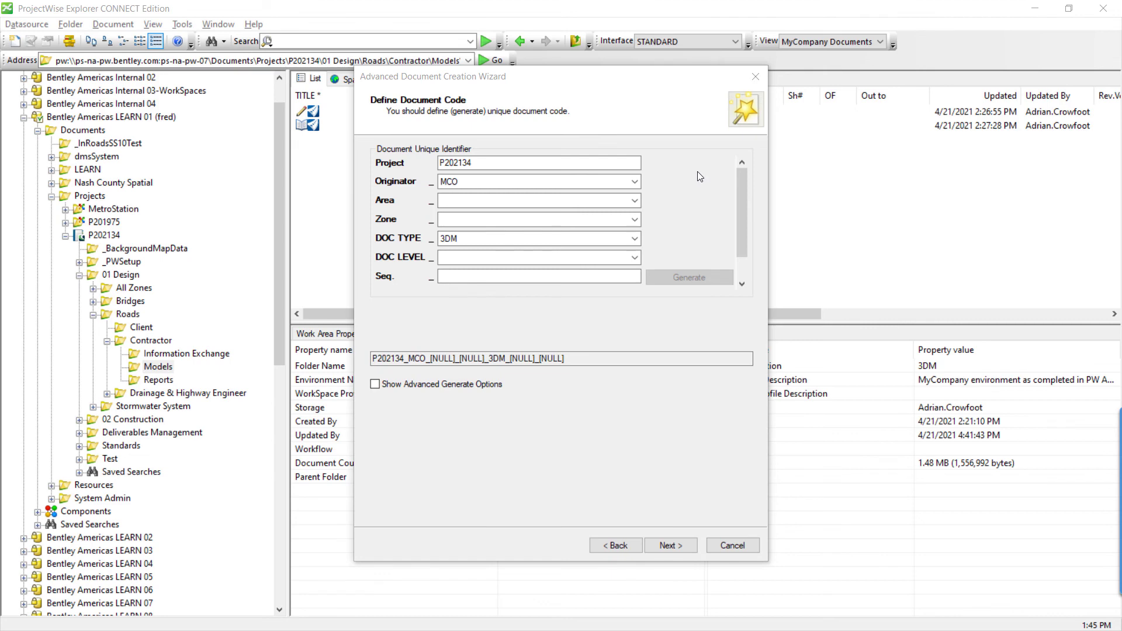
# Set Area S, Zone BR and DOC LEVEL XX, giving code P202134_MCO_S_BR_3DM_XX.
pyautogui.click(634, 201)
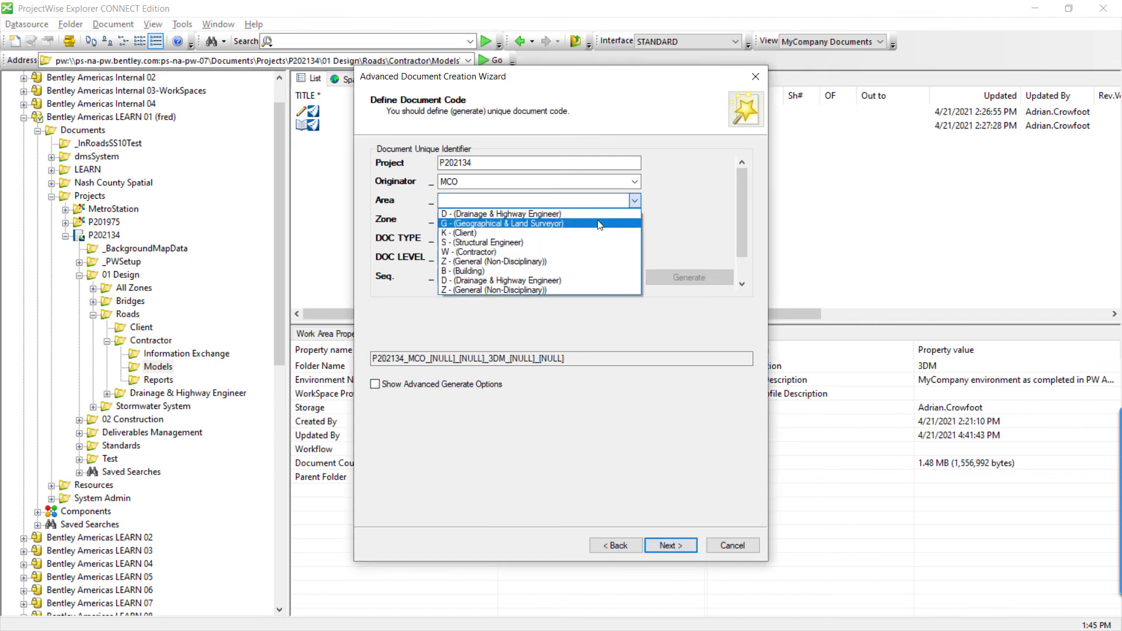
pyautogui.click(542, 214)
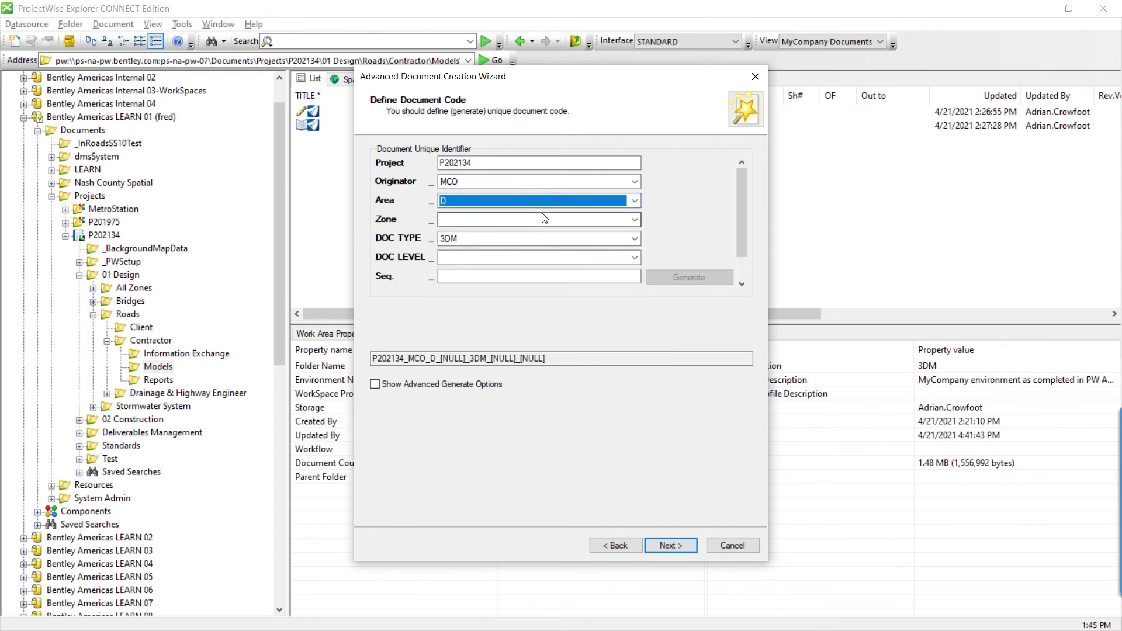
pyautogui.click(633, 221)
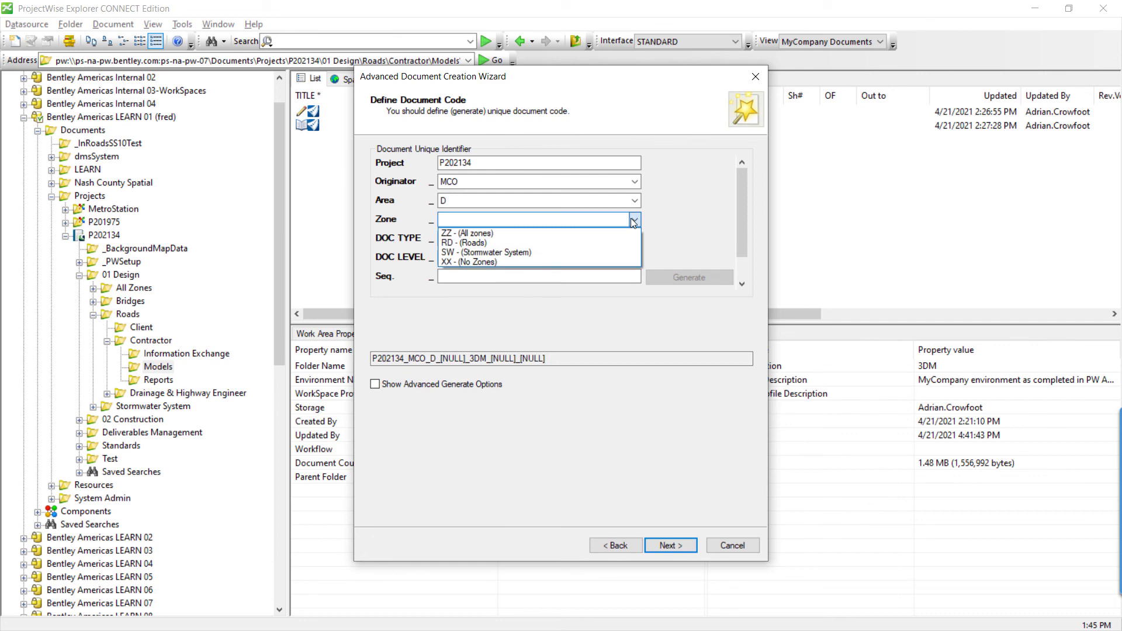
pyautogui.click(487, 244)
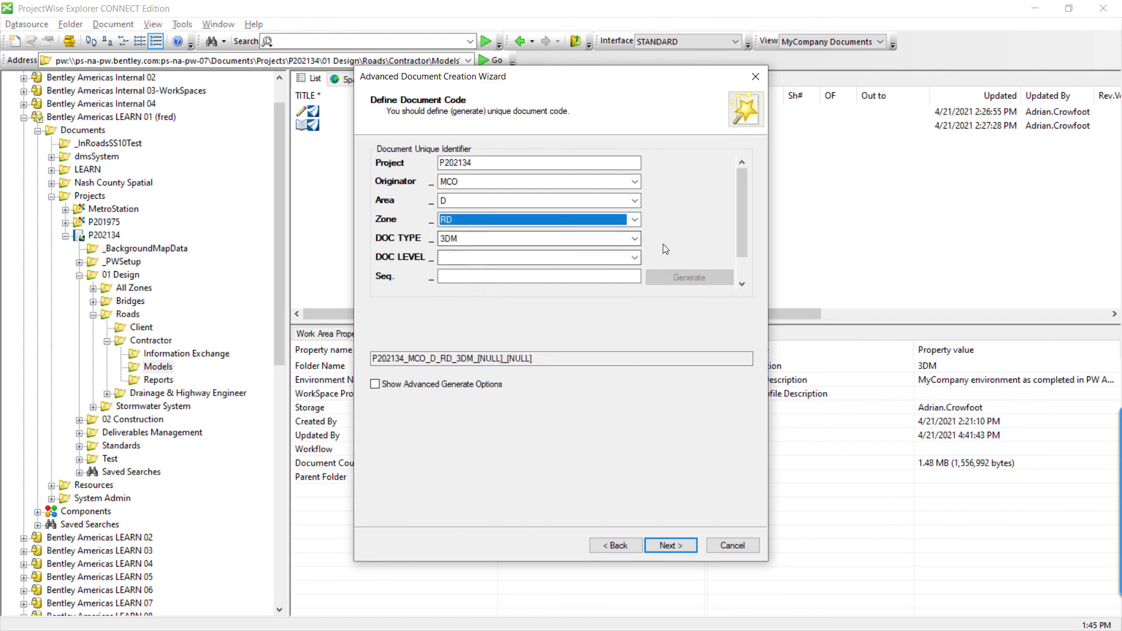
pyautogui.click(635, 201)
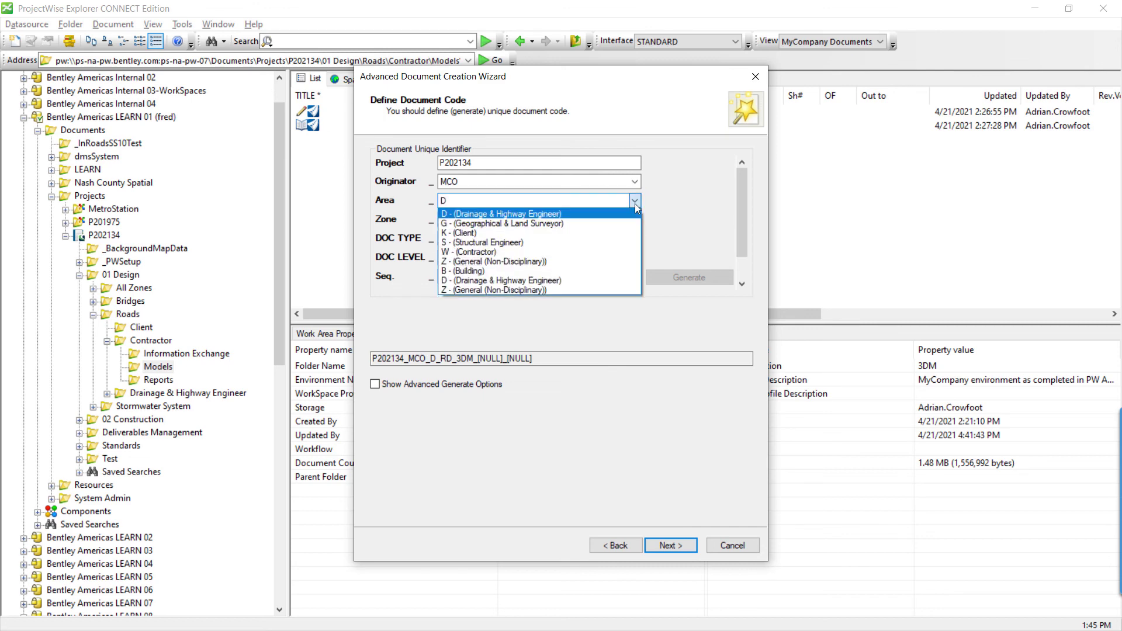
pyautogui.click(570, 244)
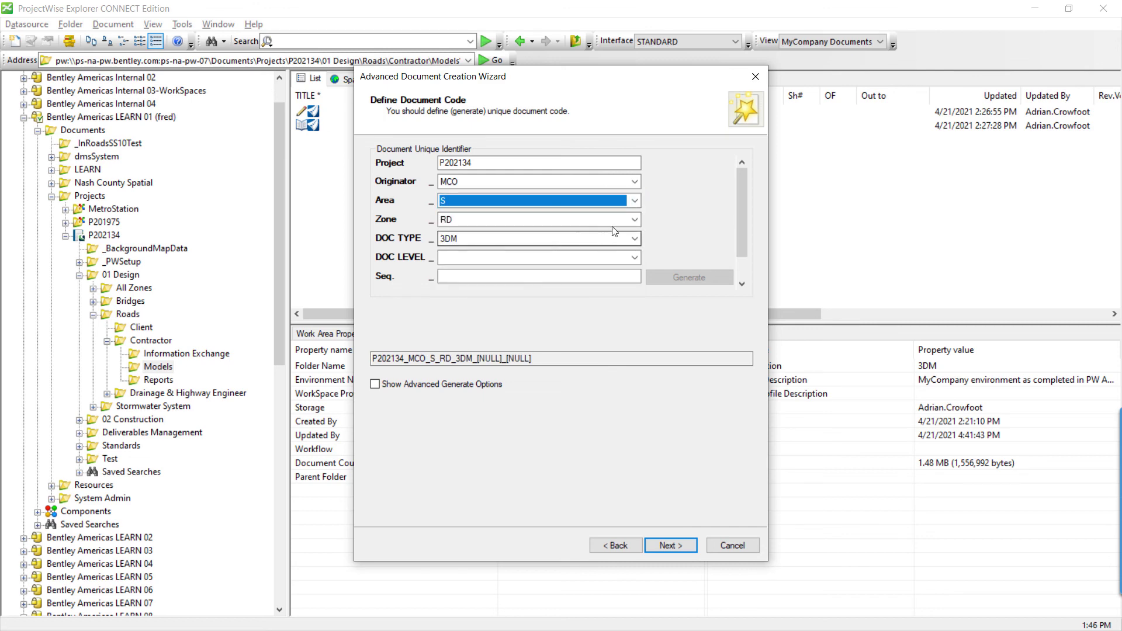
pyautogui.click(635, 220)
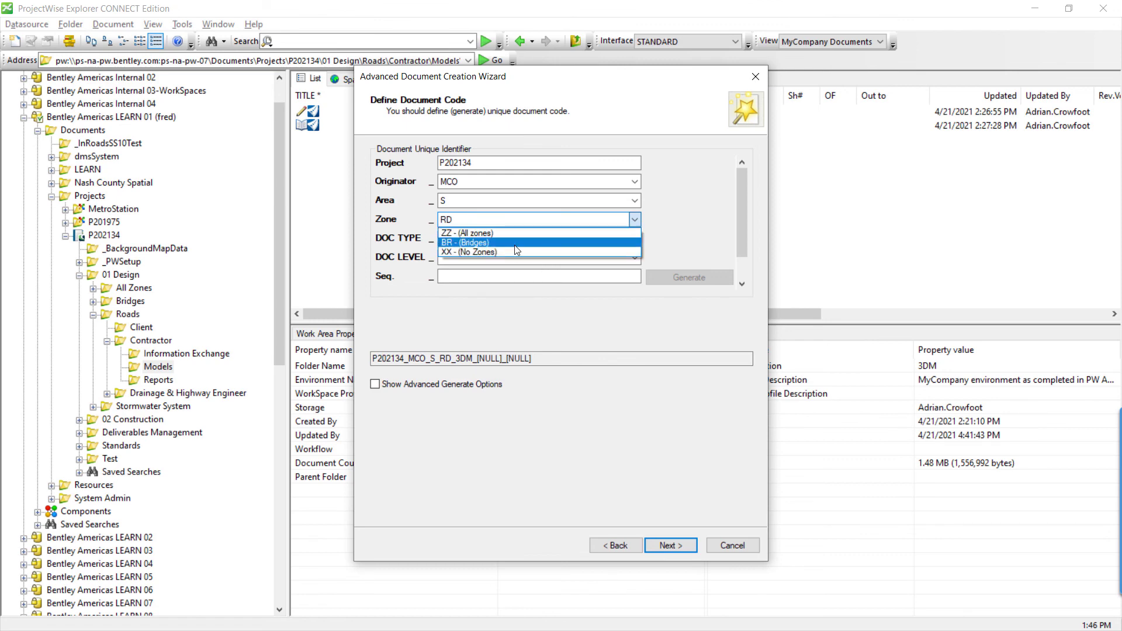
pyautogui.click(458, 243)
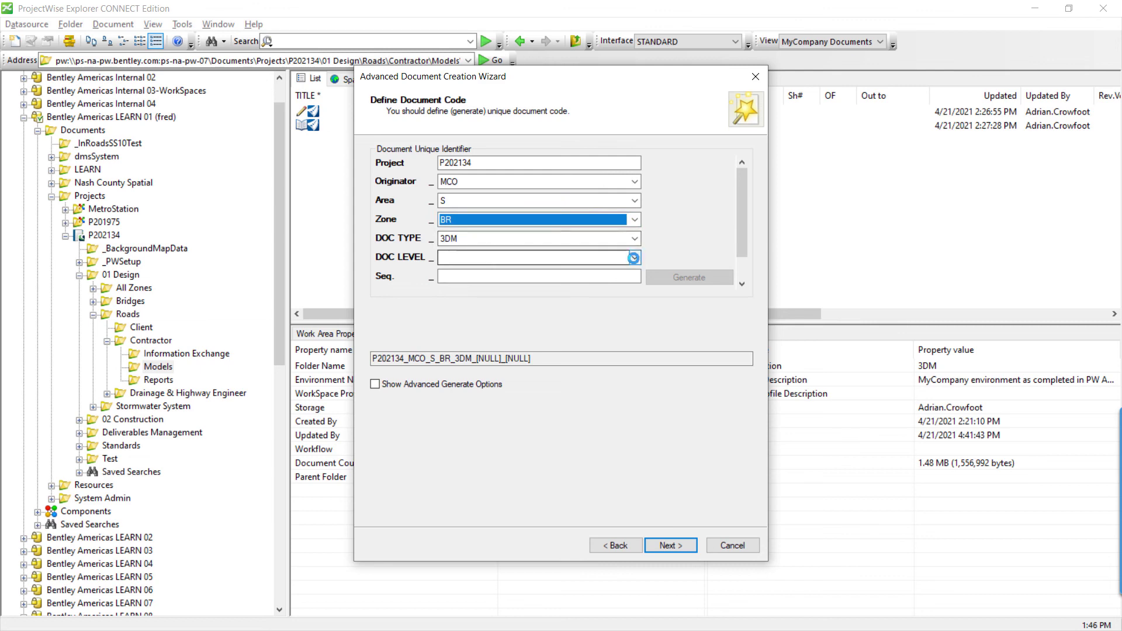
pyautogui.click(634, 258)
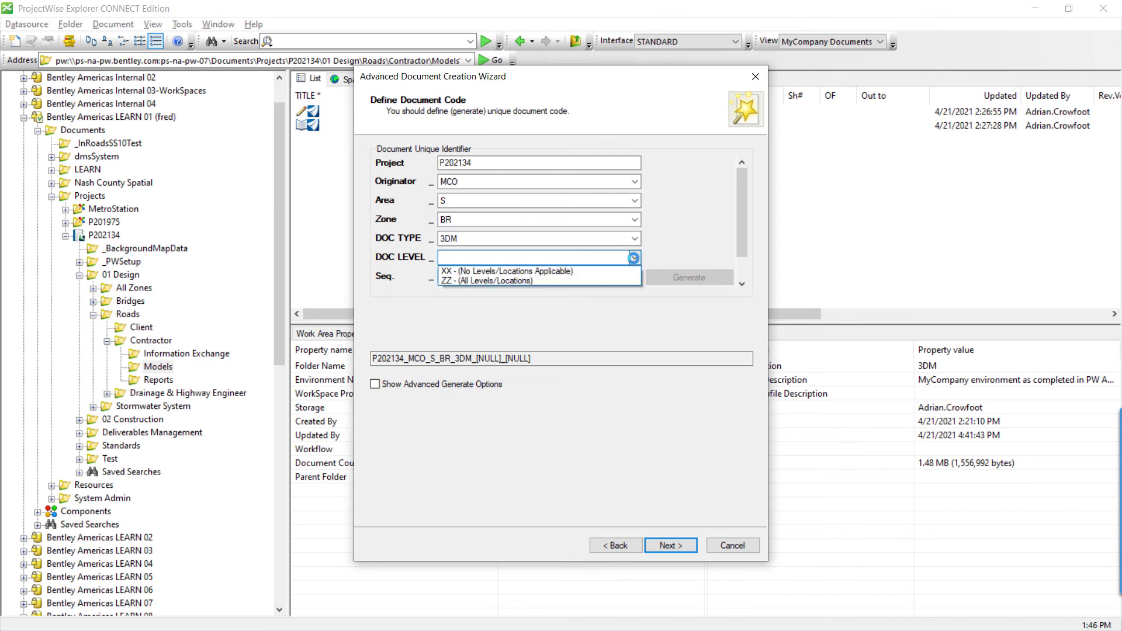
pyautogui.click(530, 271)
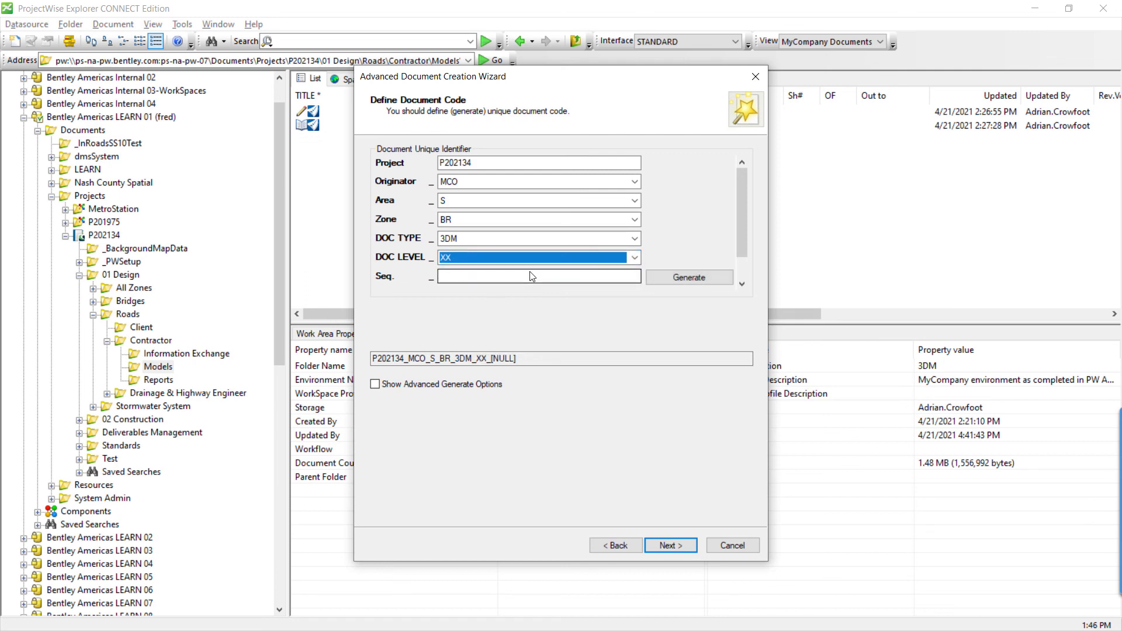